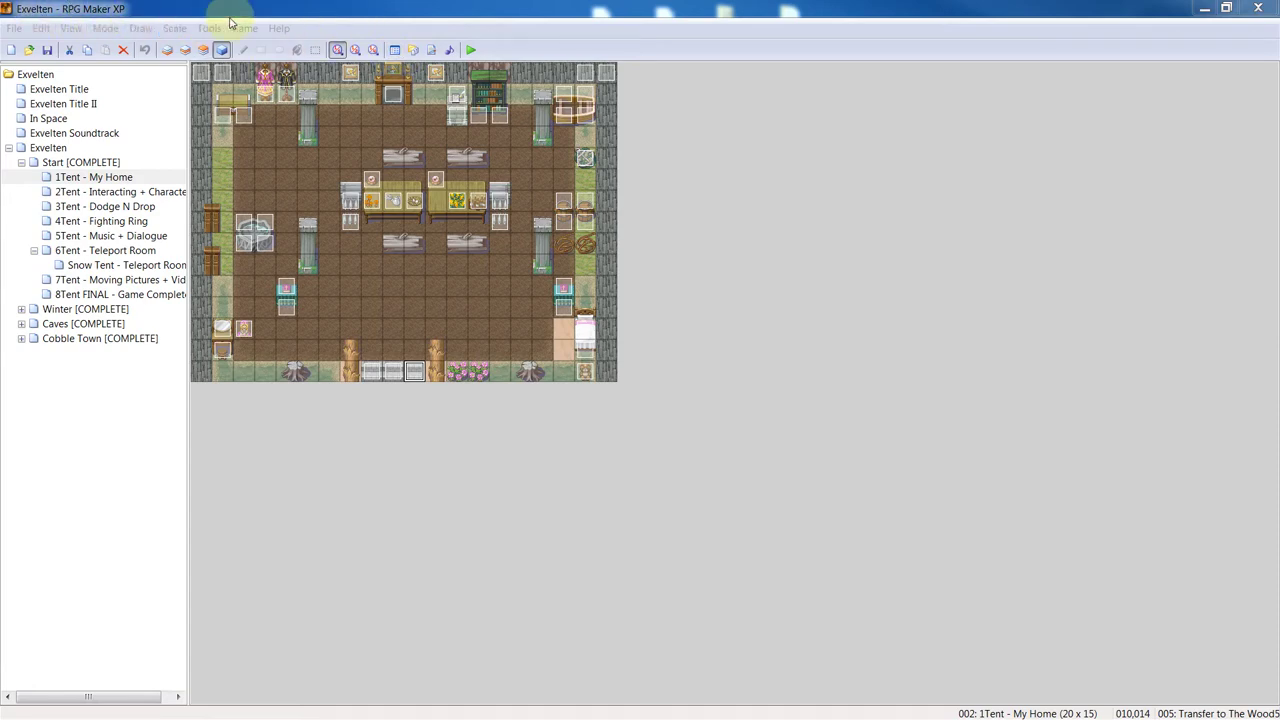
Raise the maximum number of common events in the database to 3
click(395, 50)
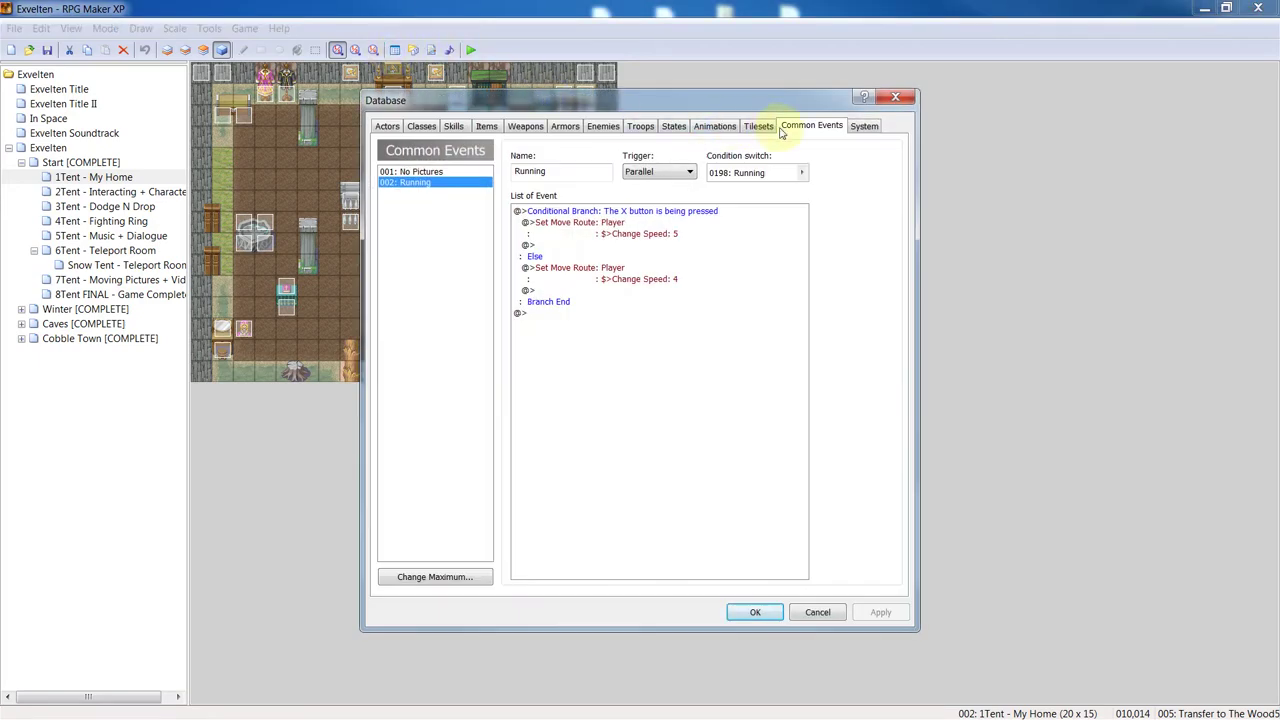
click(452, 584)
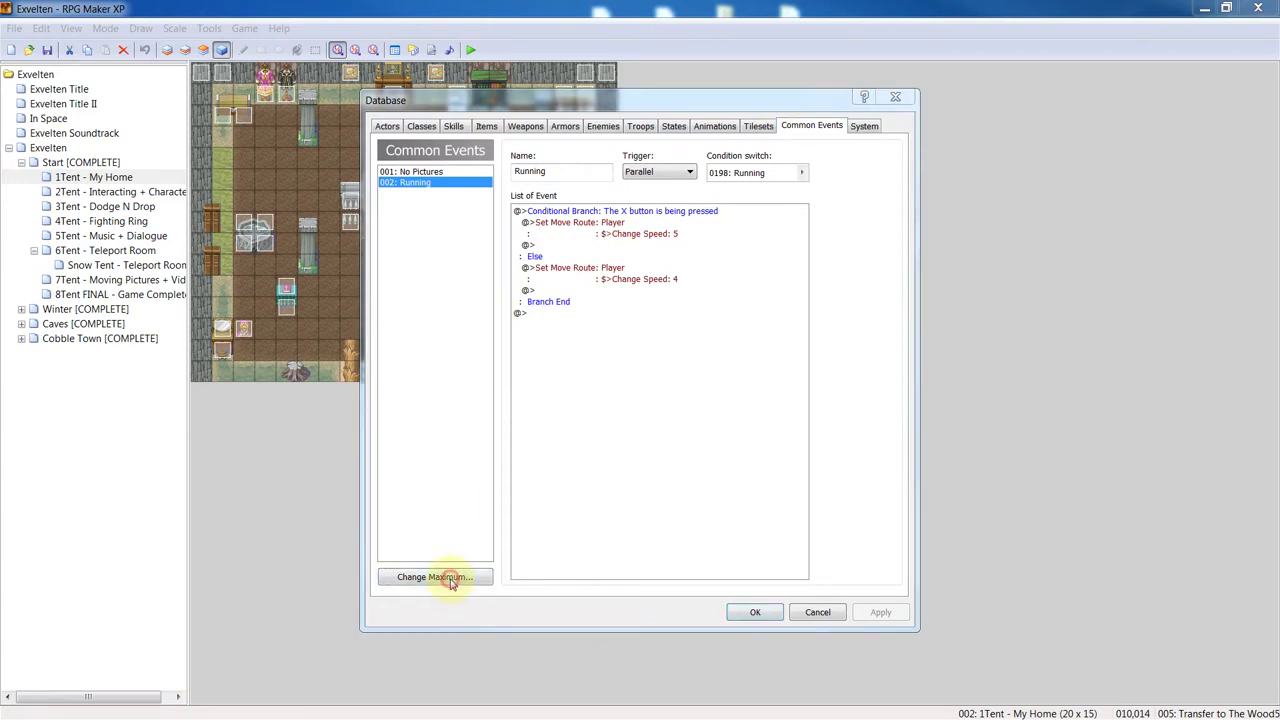
click(416, 584)
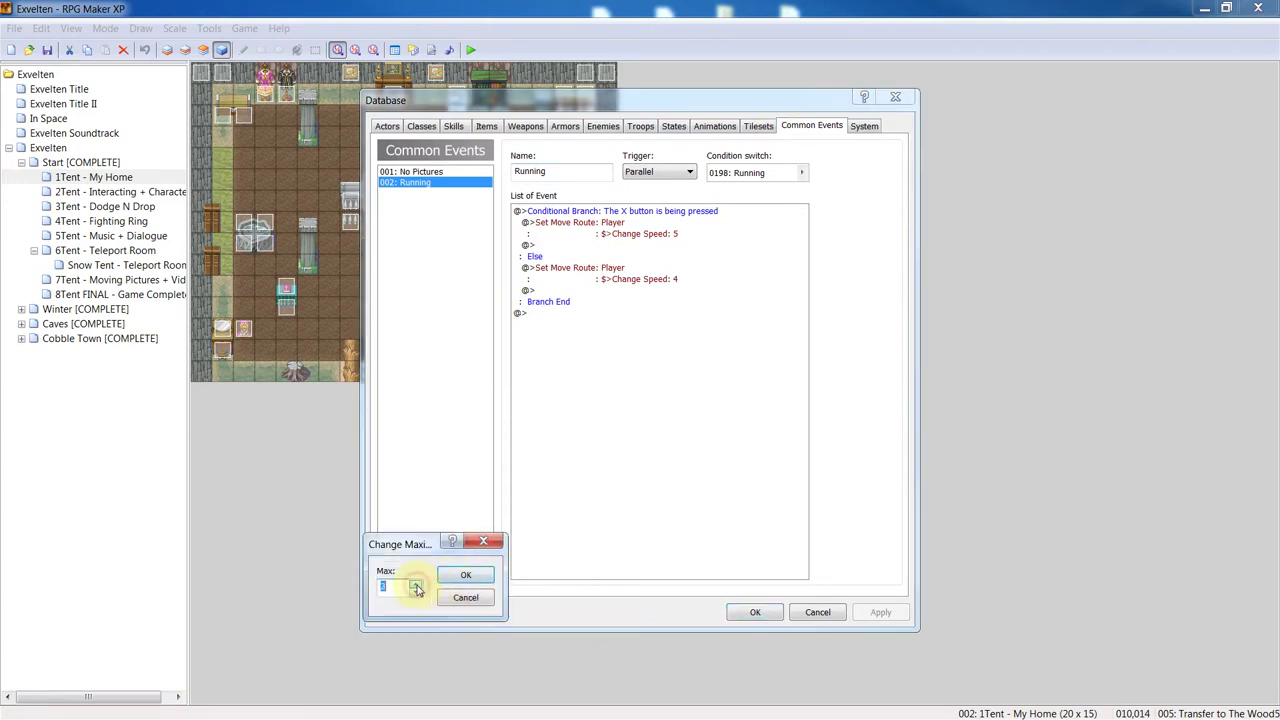
click(465, 577)
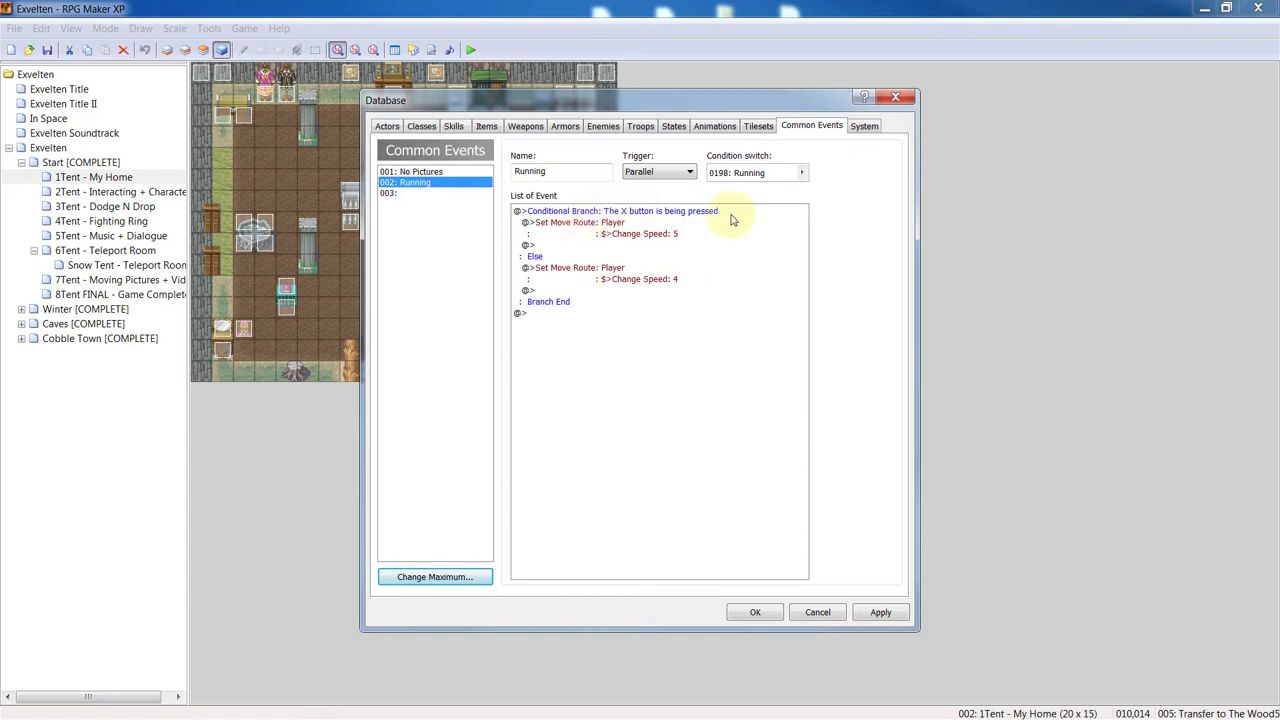
click(565, 313)
right_click(565, 313)
click(596, 320)
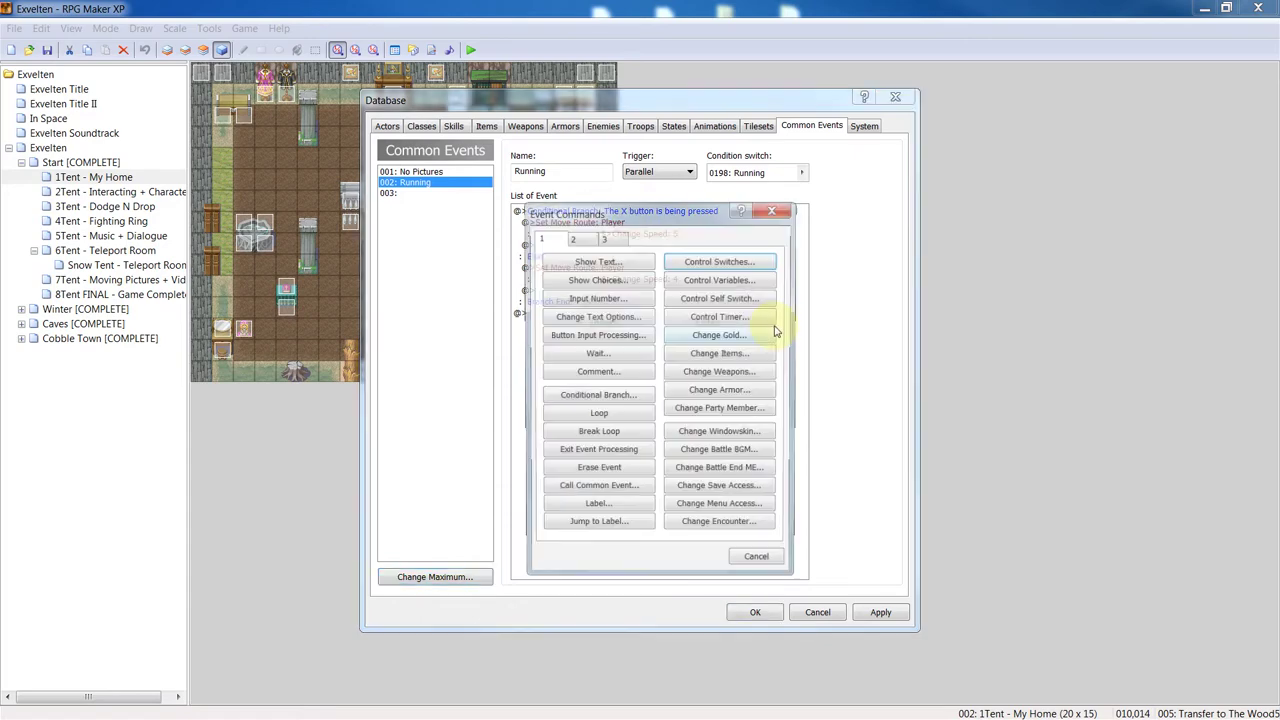
drag(660, 212, 833, 169)
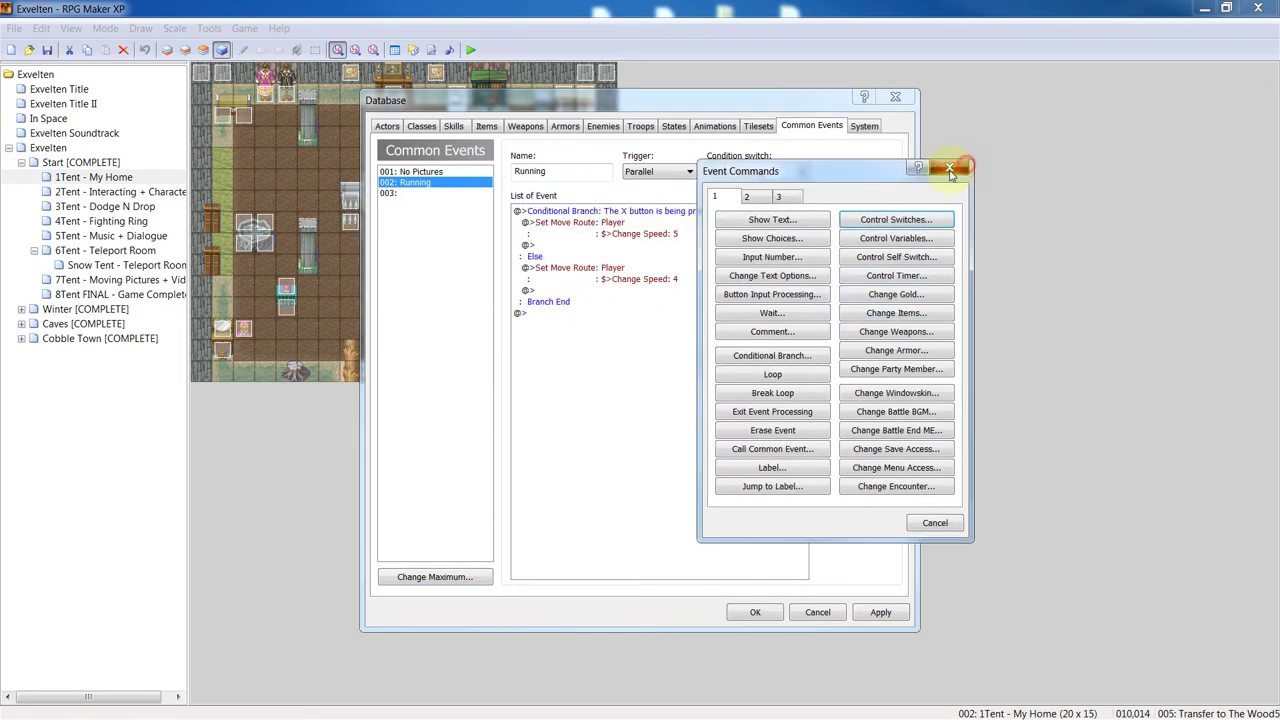
click(950, 170)
Start a new Conditional Branch on the empty last line of the Running common event and bring up its button condition
right_click(593, 312)
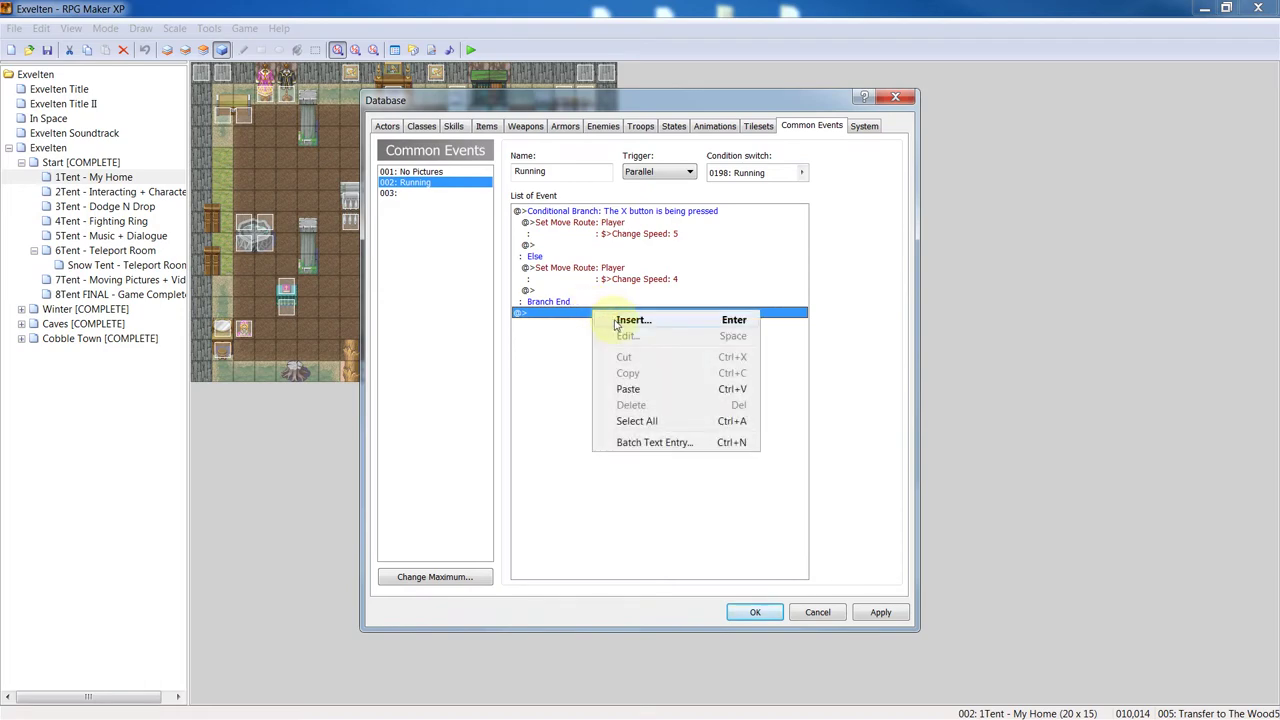
click(620, 322)
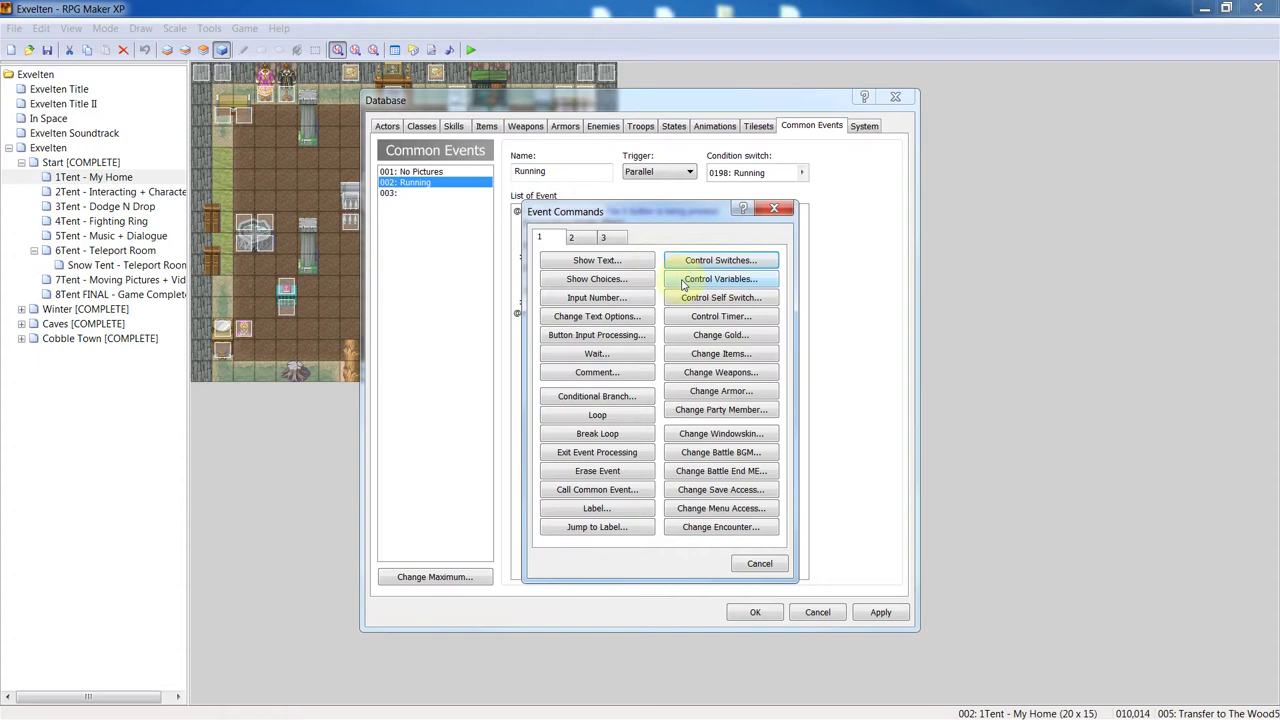
click(696, 281)
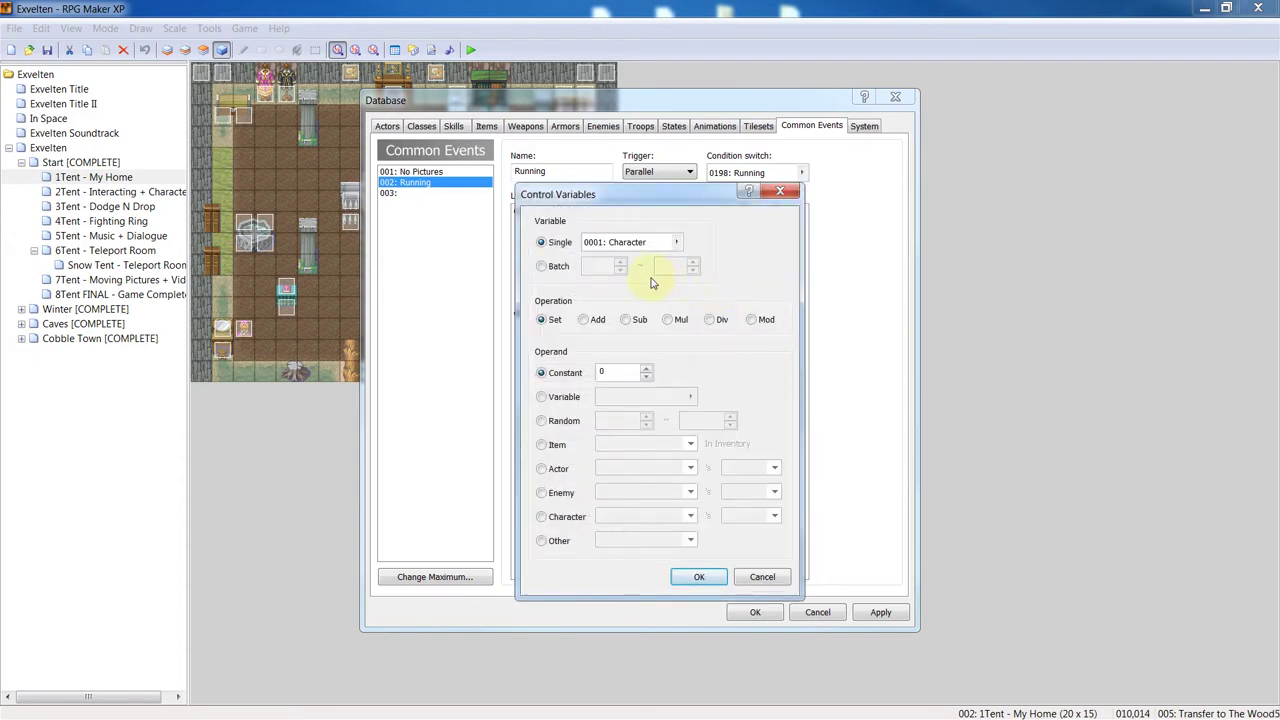
click(779, 191)
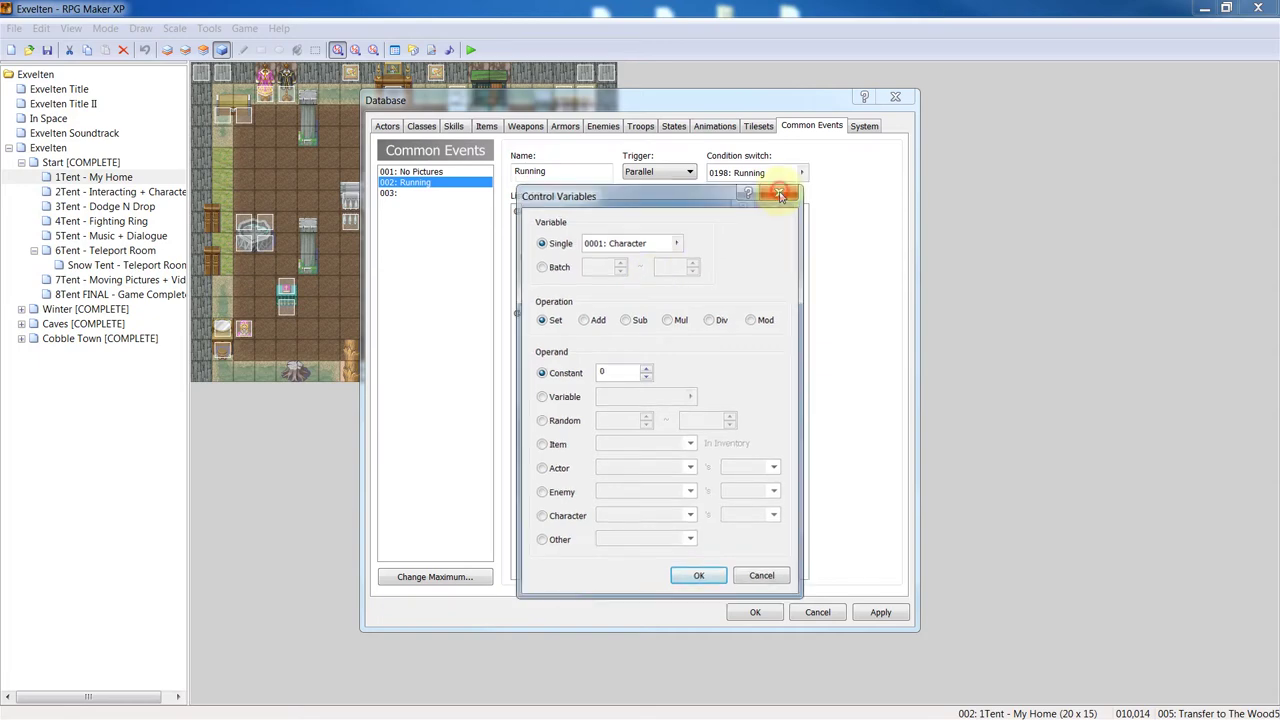
drag(832, 213, 1072, 211)
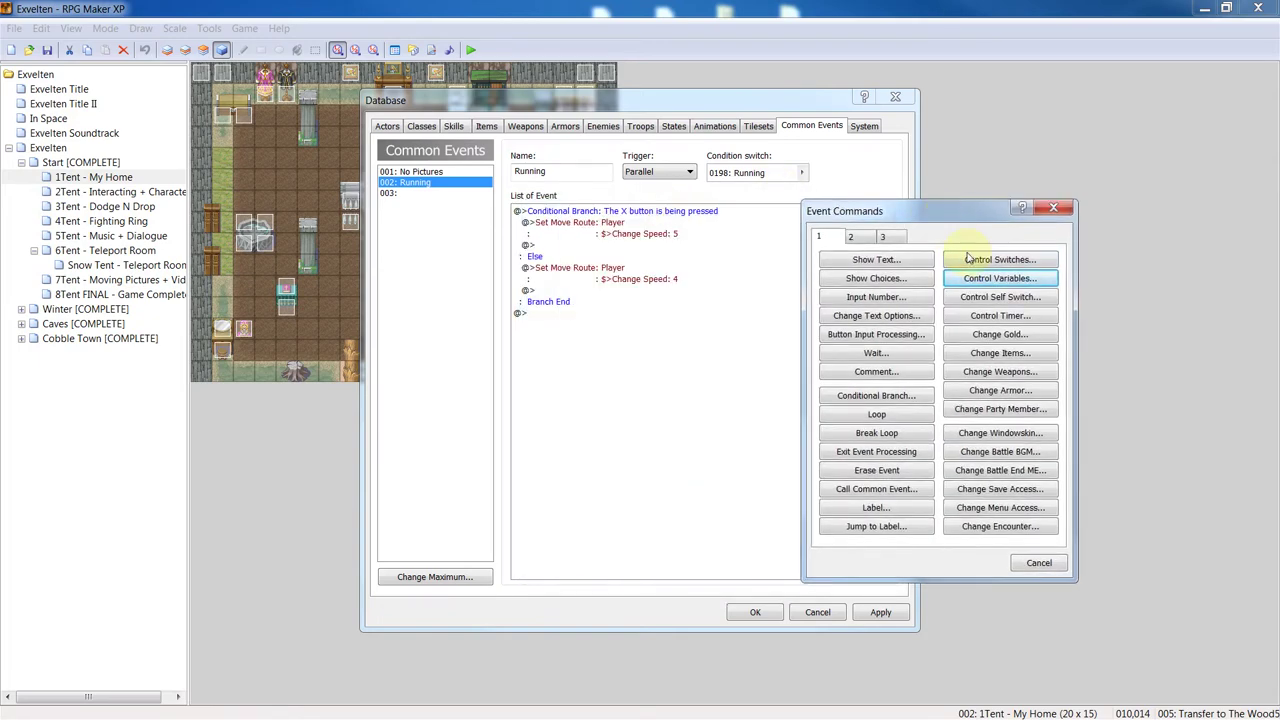
click(870, 396)
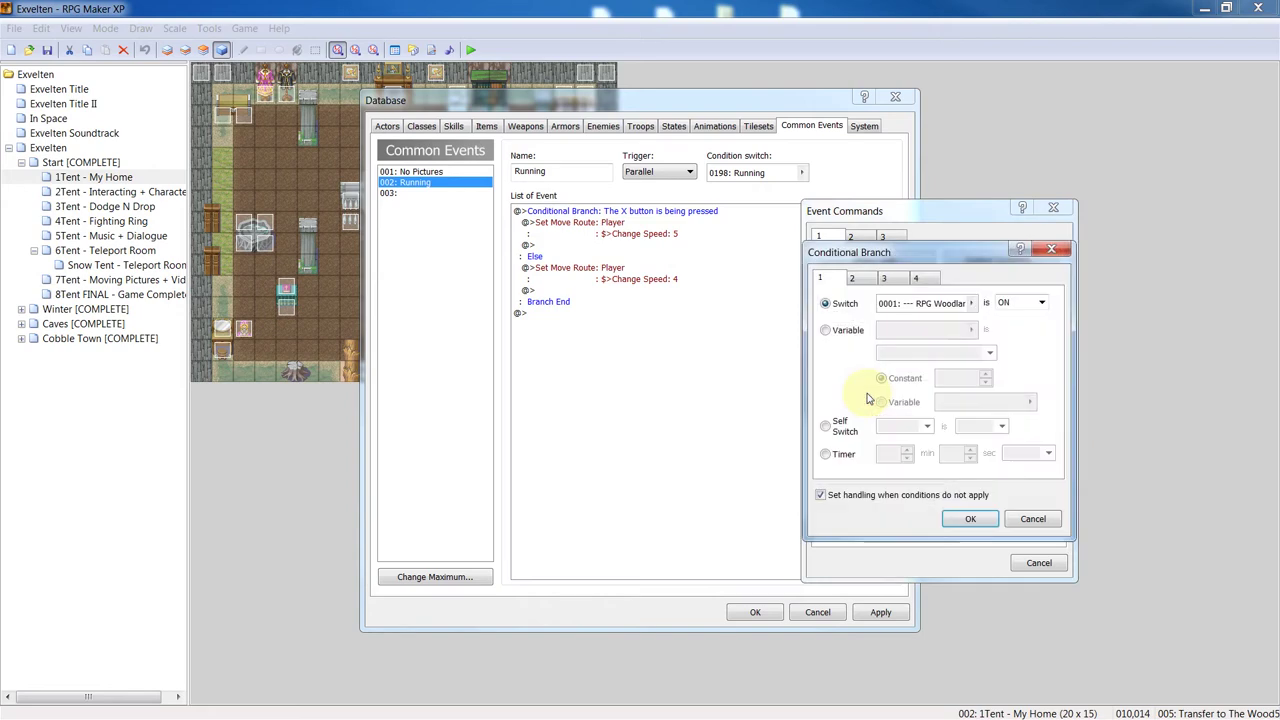
click(855, 279)
click(885, 279)
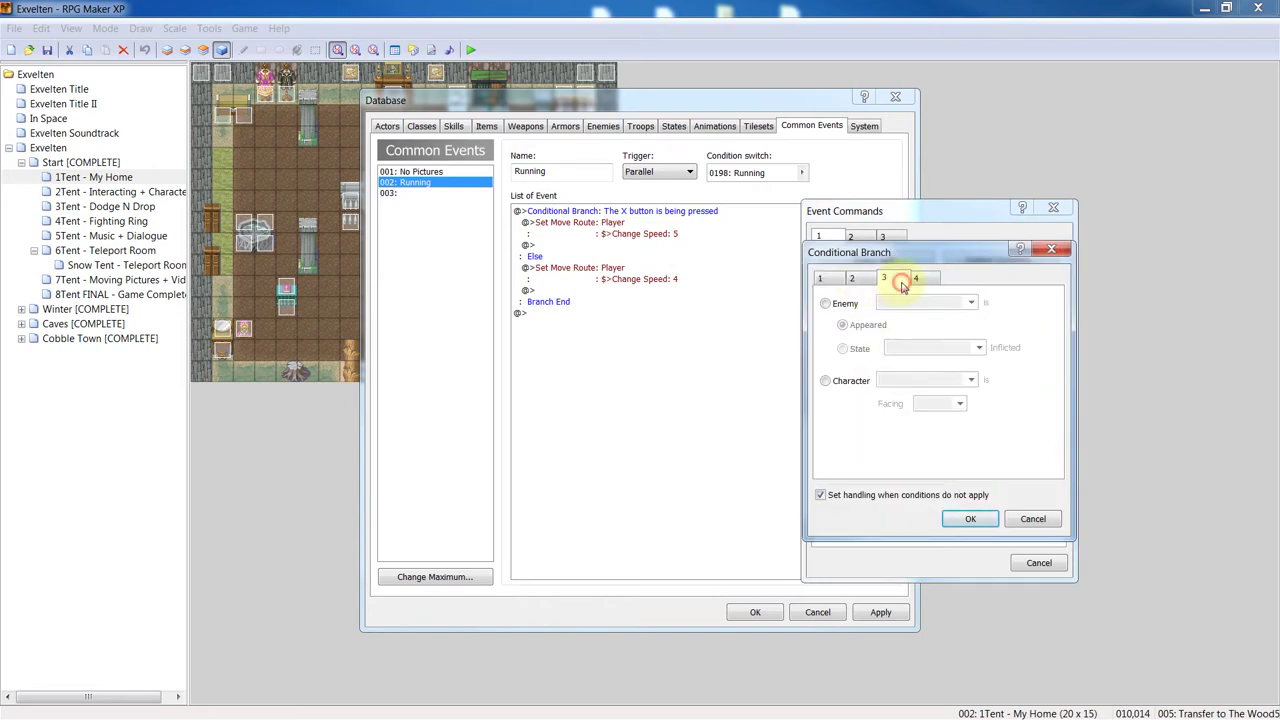
click(917, 281)
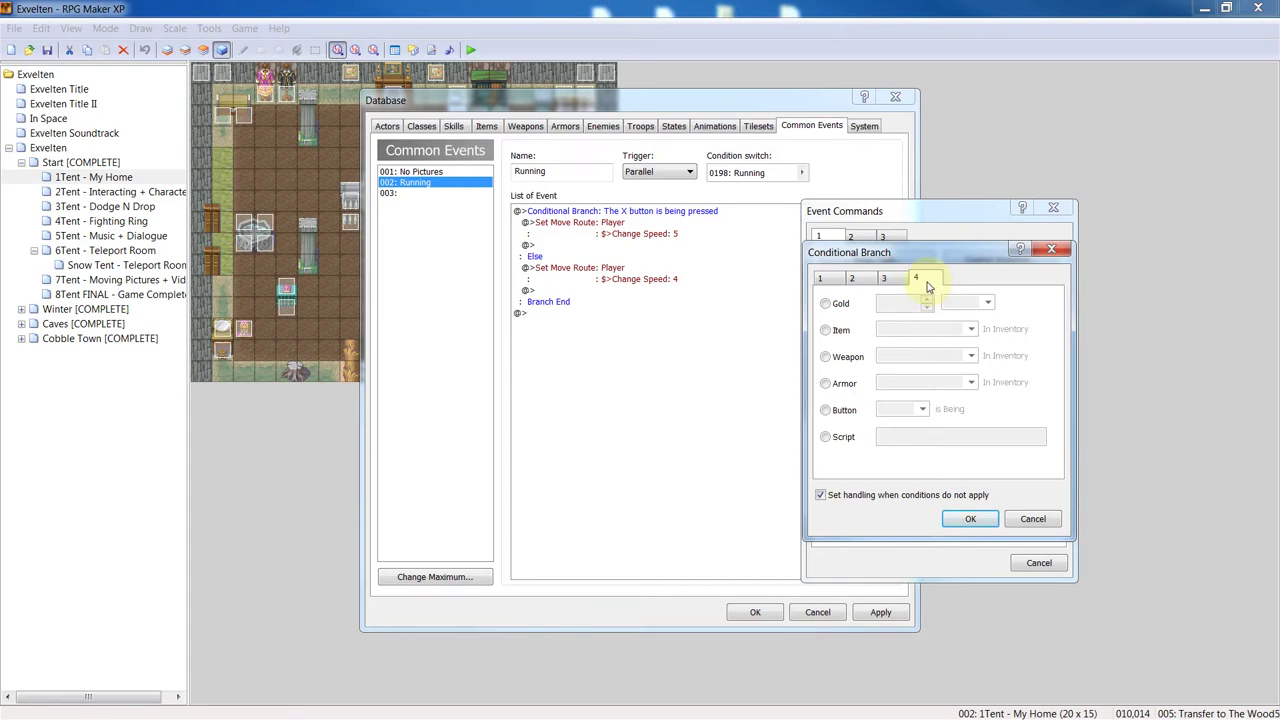
Make the branch condition the X button being pressed and add the branch to the event
click(845, 412)
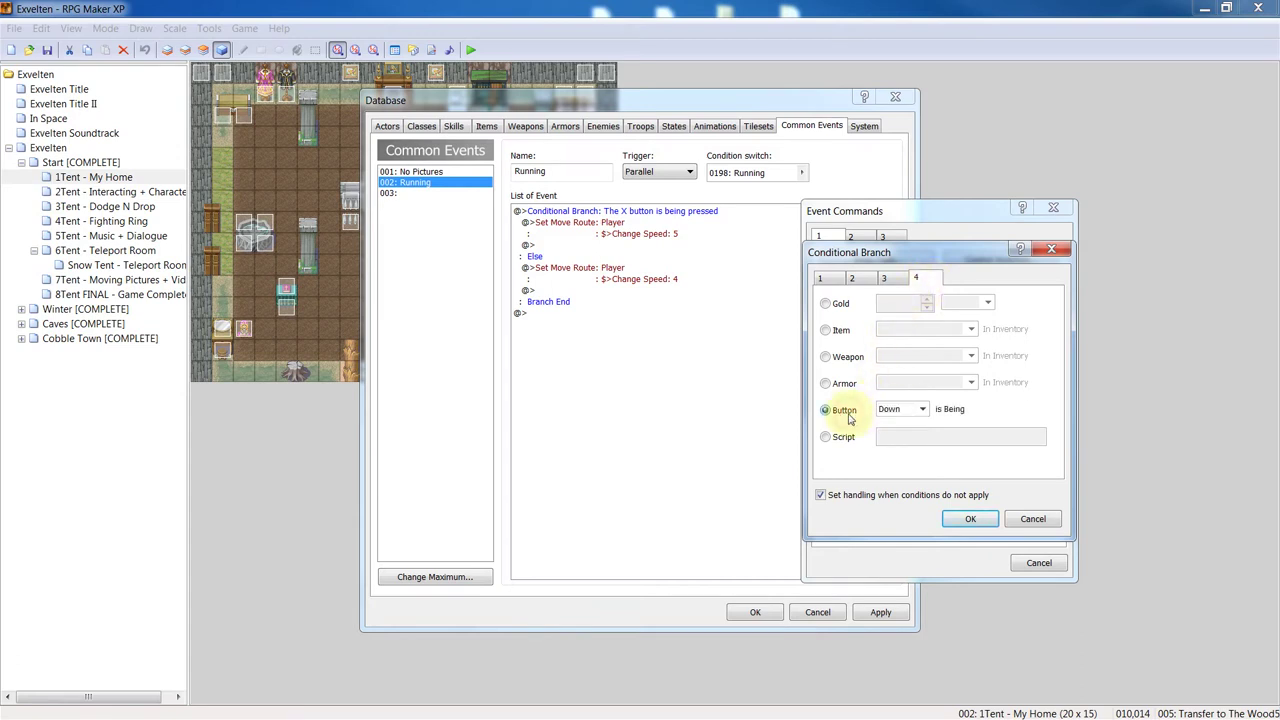
click(922, 410)
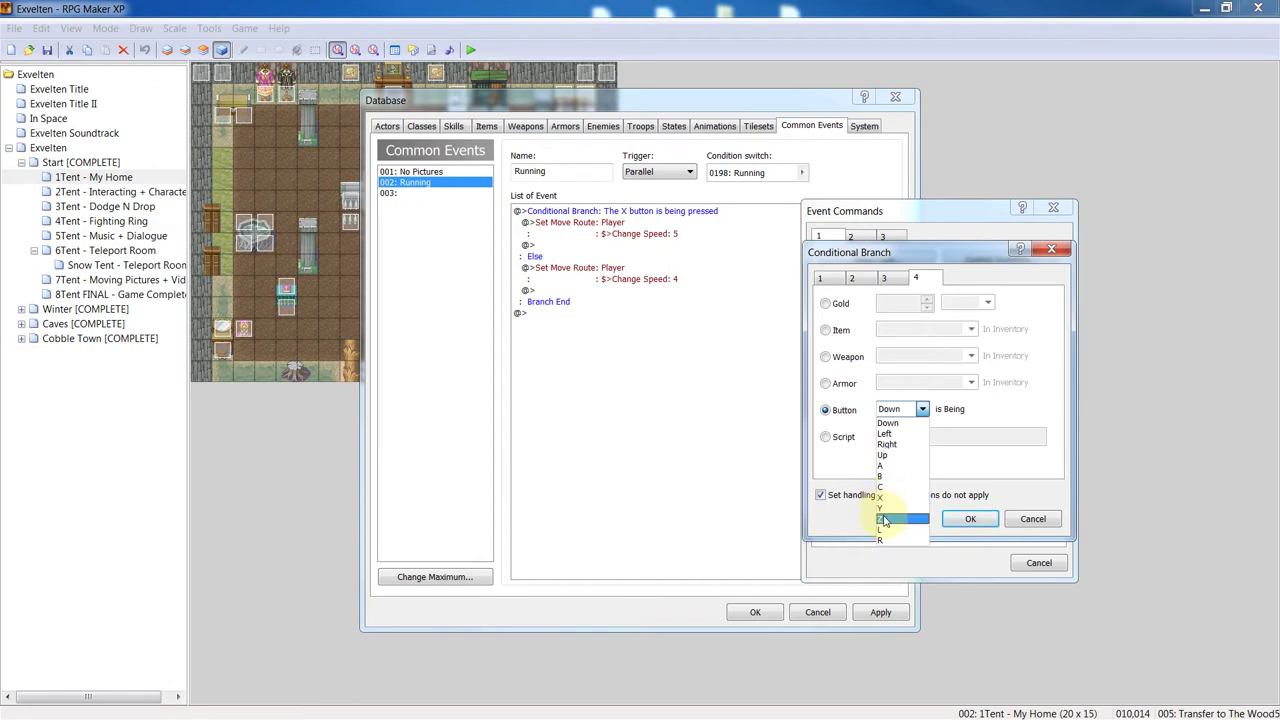
click(1010, 420)
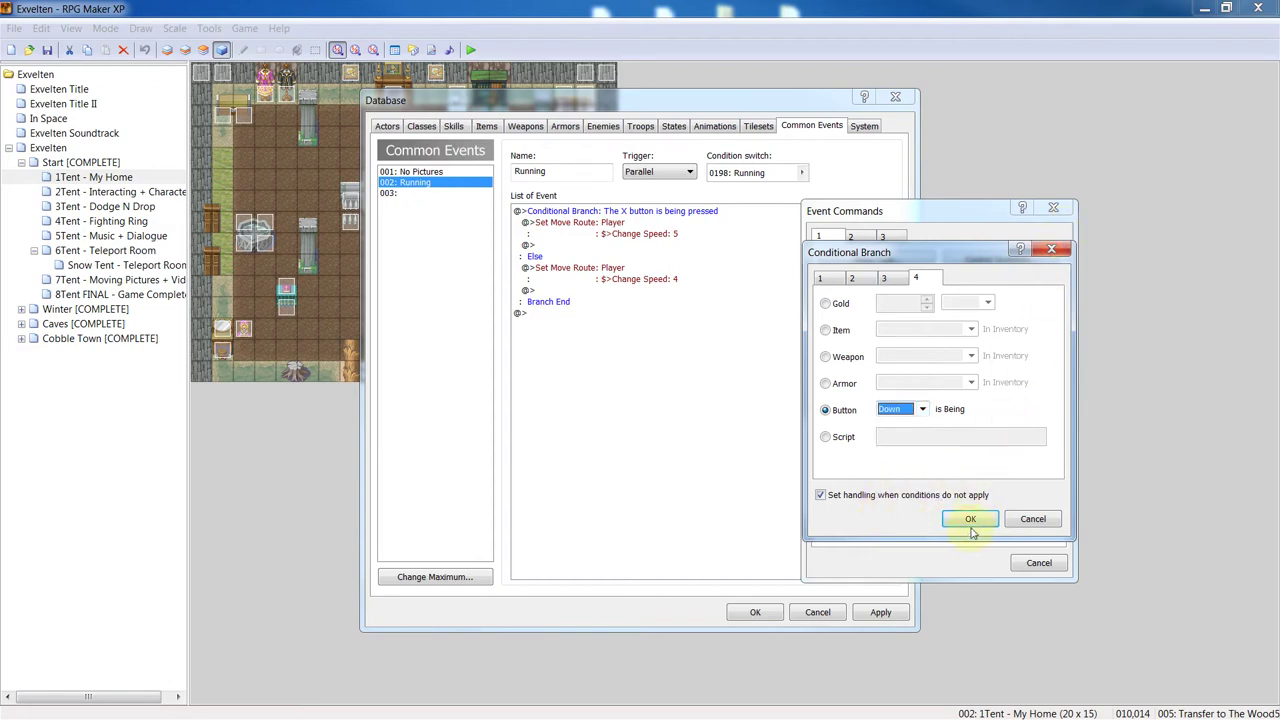
click(921, 409)
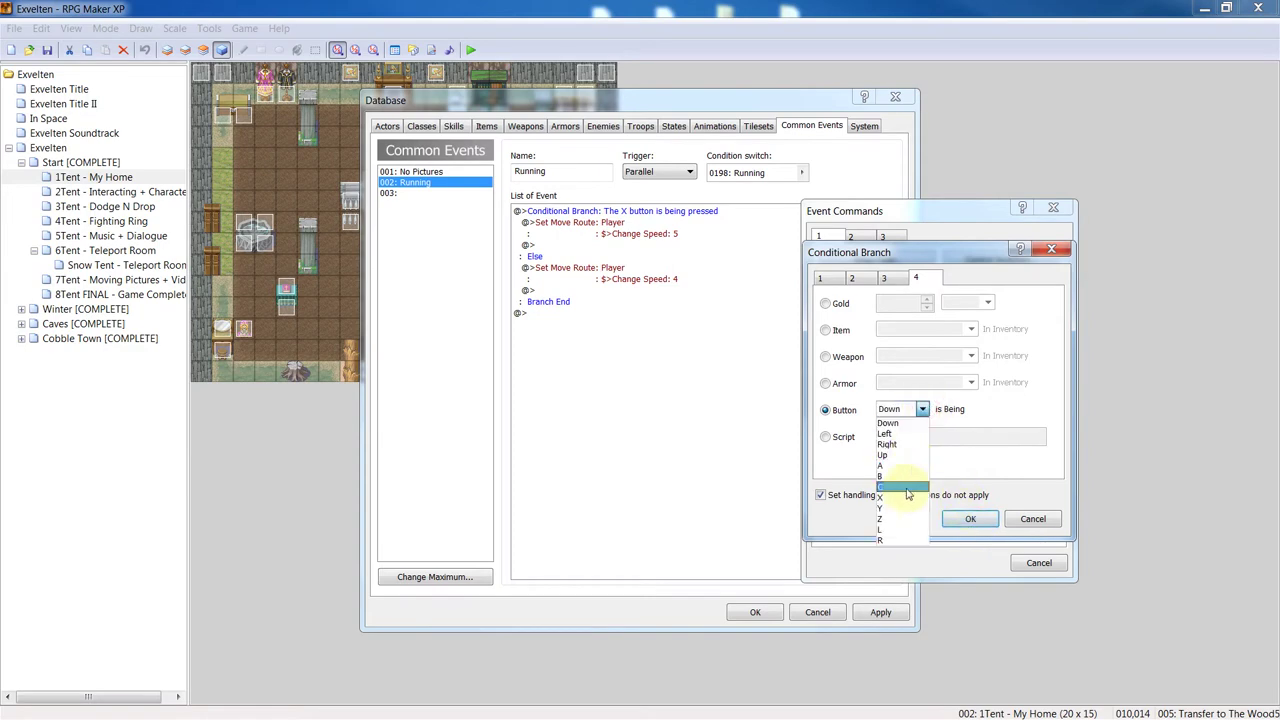
click(905, 498)
click(969, 519)
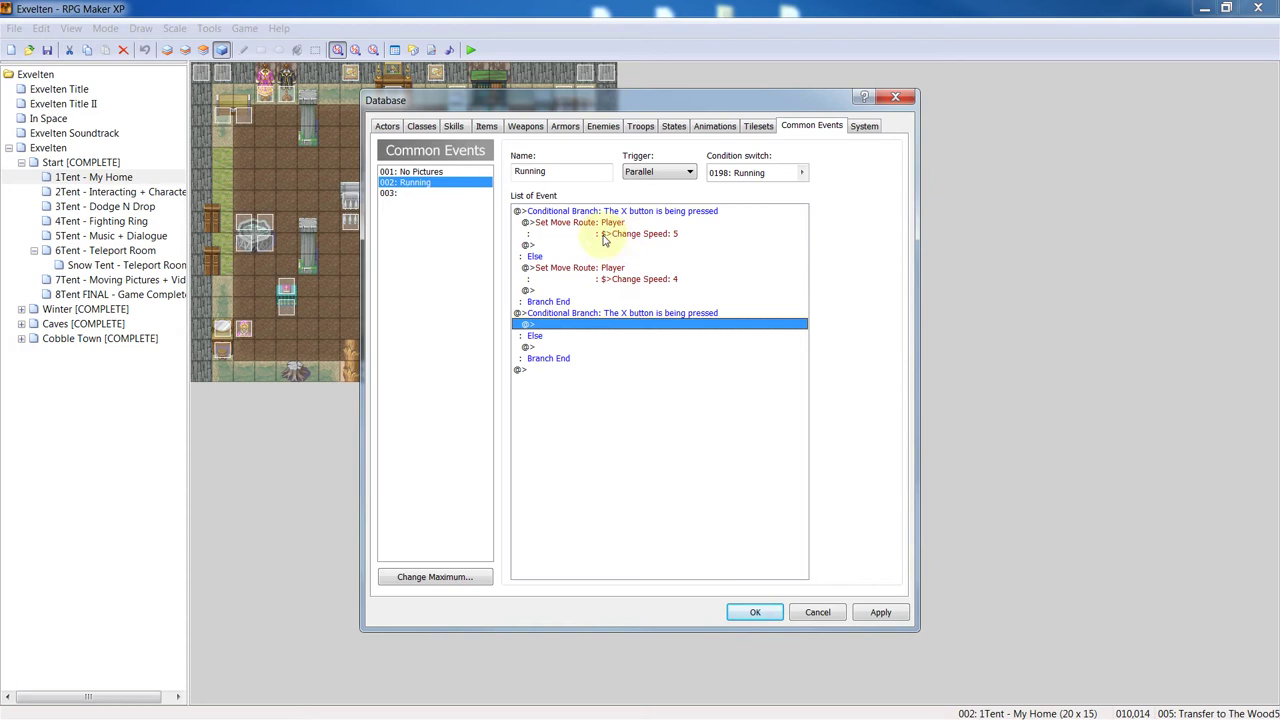
Delete the duplicate, empty X-button conditional branch at the end of the Running event
click(622, 313)
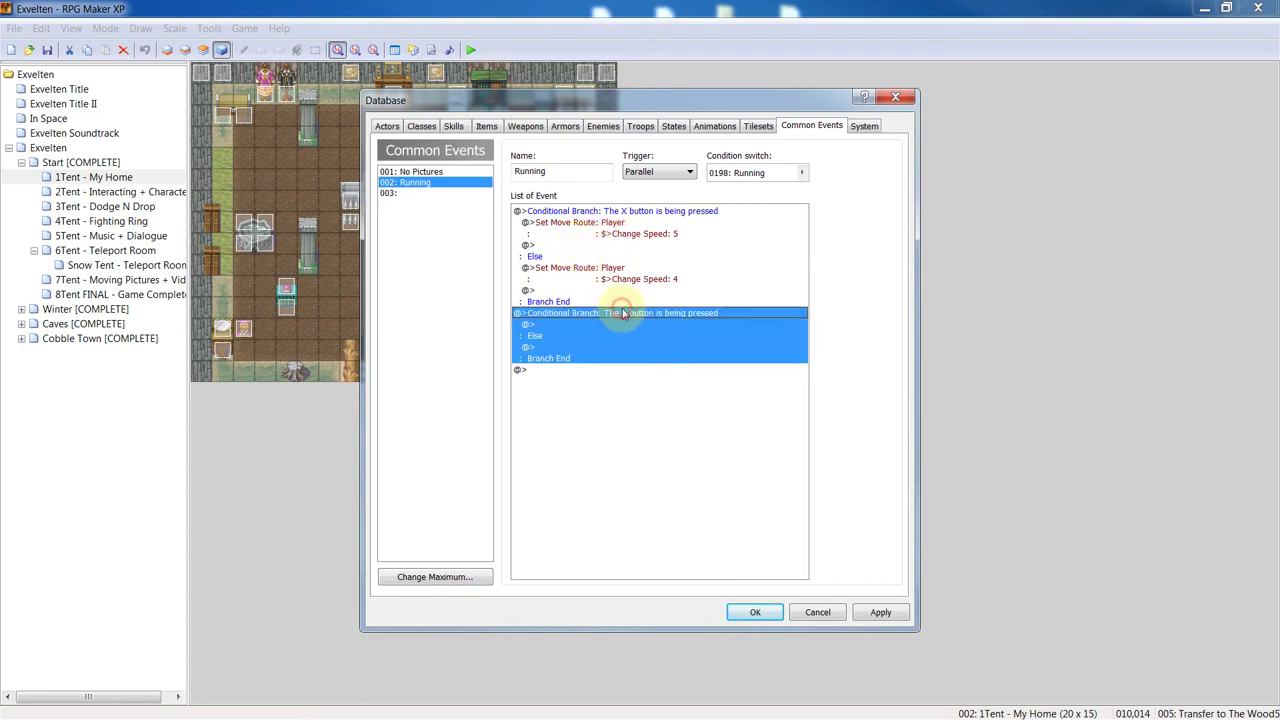
key(Delete)
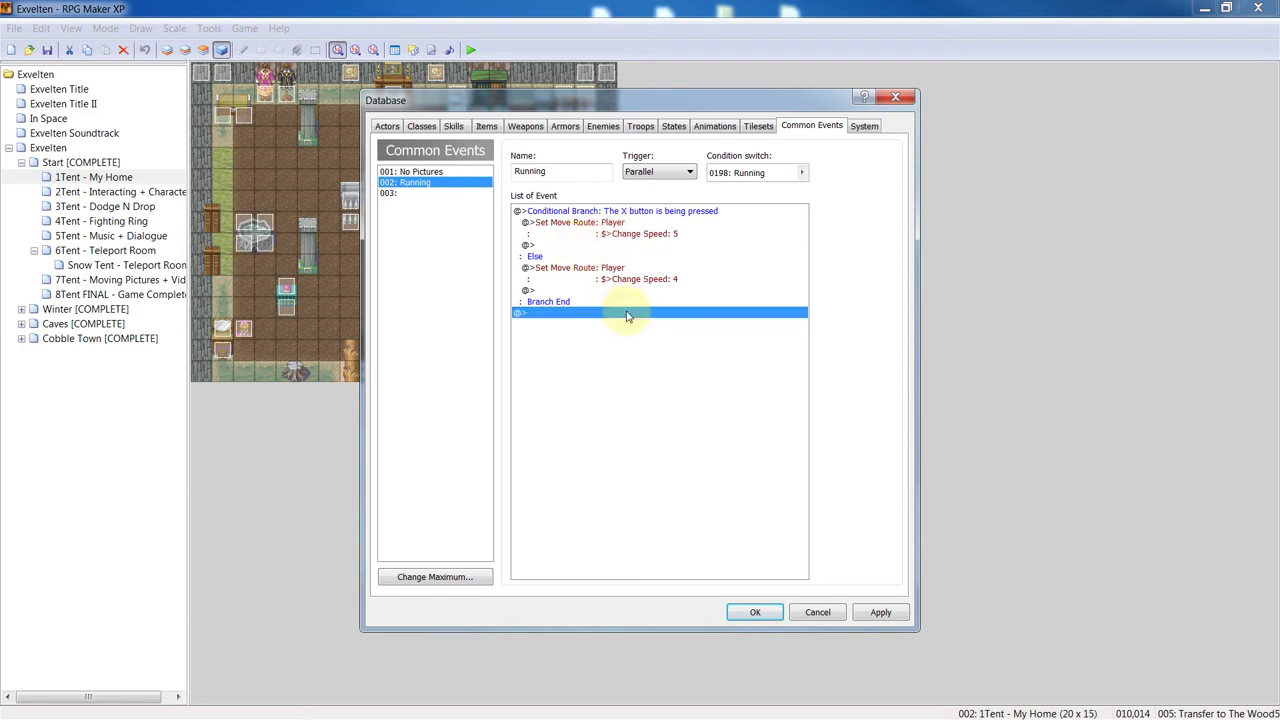
Examine the options of a new Set Move Route command for the player inside the X-button branch, without adding it
click(612, 230)
right_click(611, 227)
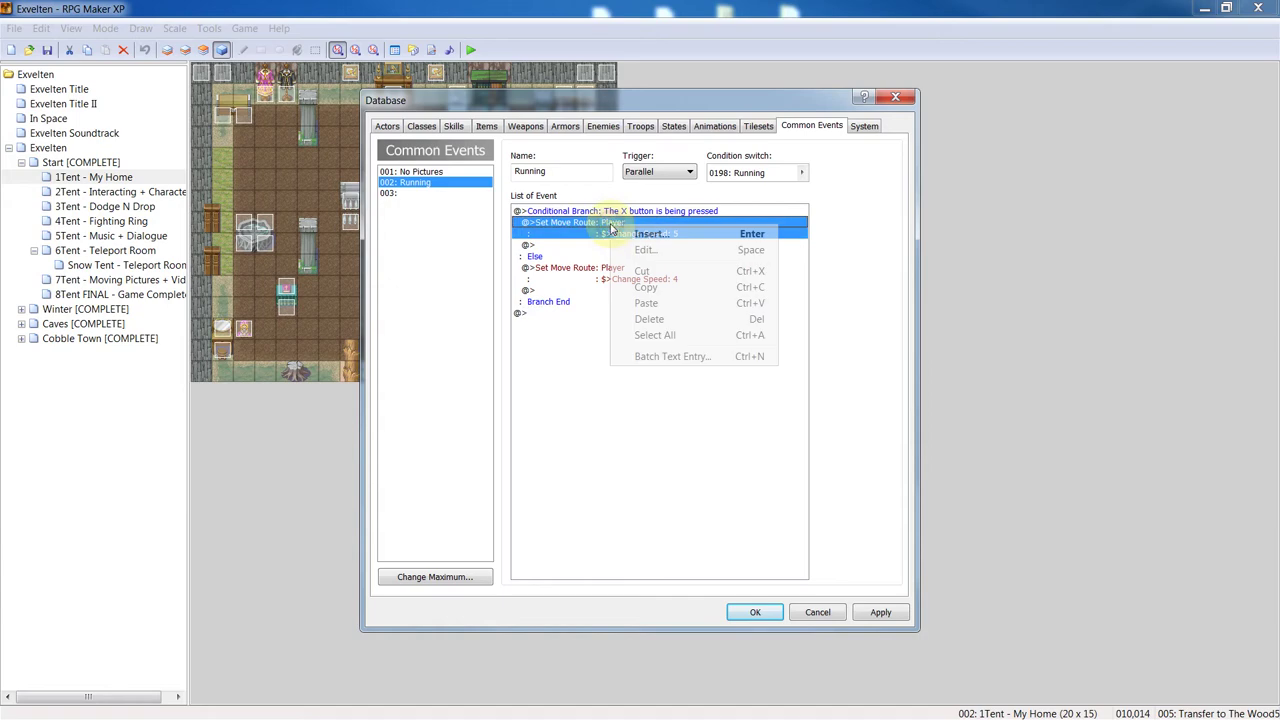
click(638, 238)
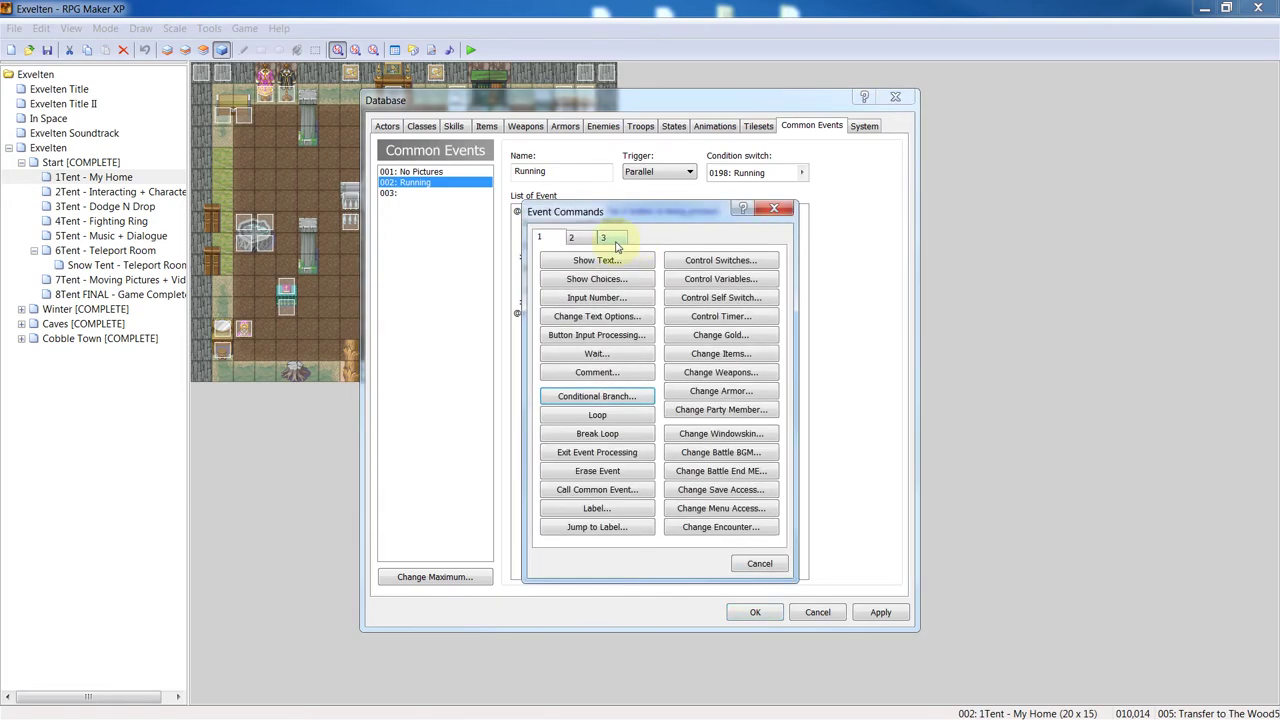
click(584, 239)
drag(645, 211, 789, 185)
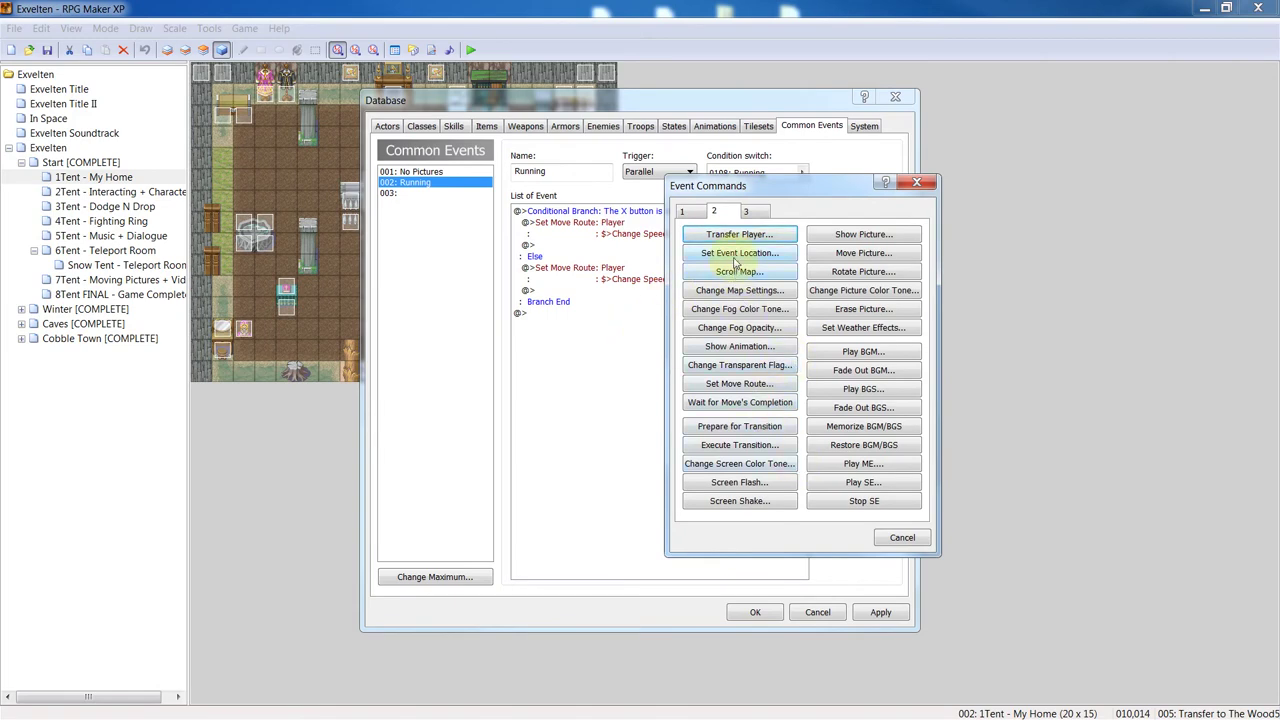
click(740, 386)
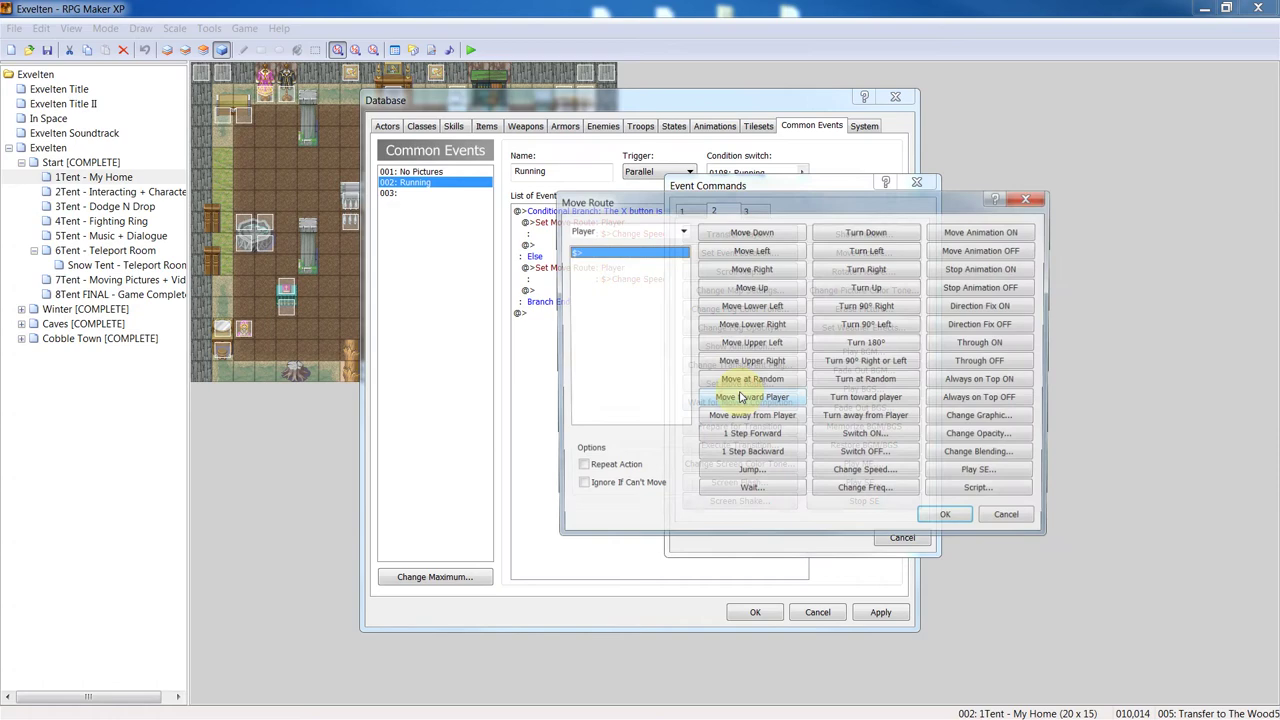
drag(714, 194, 905, 207)
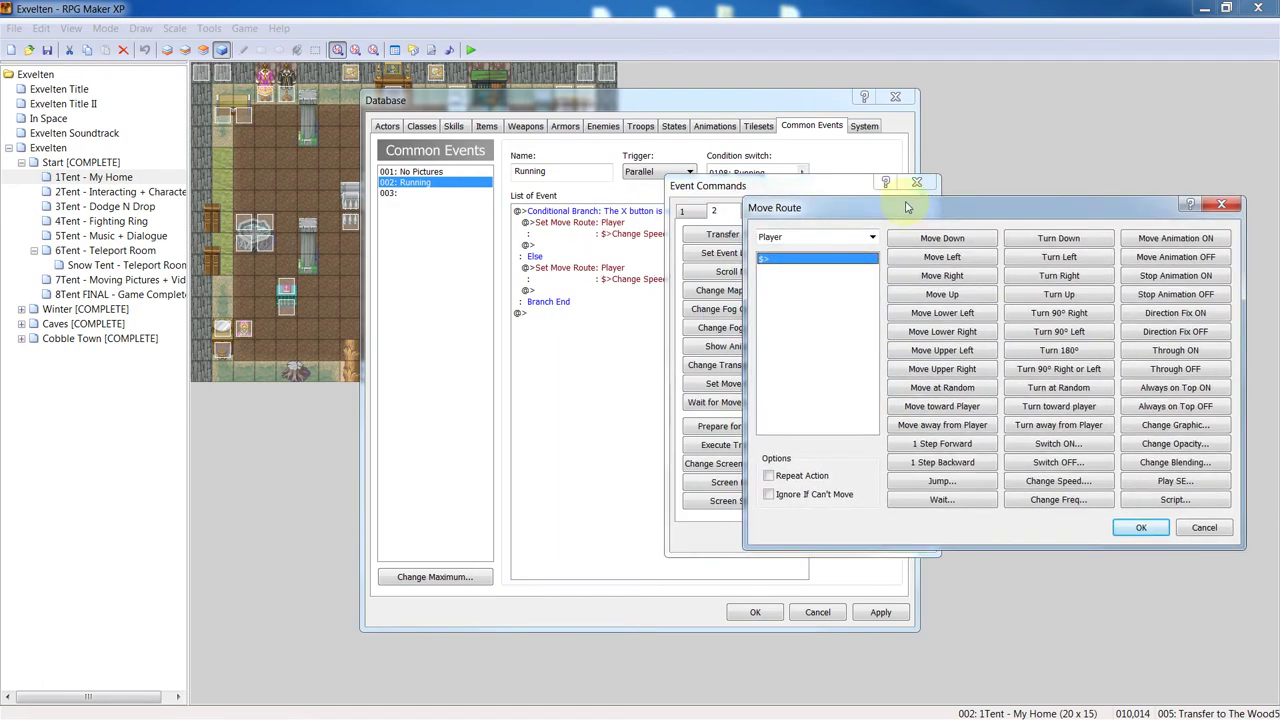
click(1221, 204)
click(916, 182)
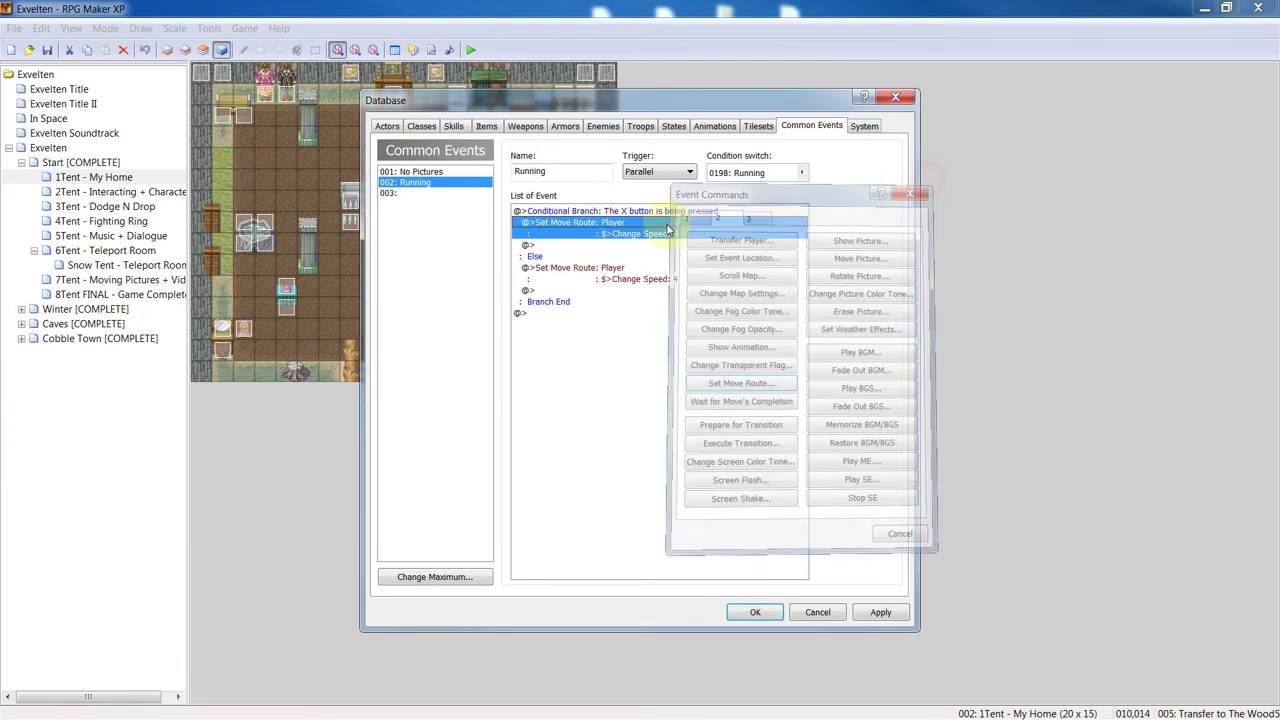
Review the Change Speed choices in the X-button branch's existing player move route and compare the speed lines of both branches
right_click(618, 220)
click(652, 249)
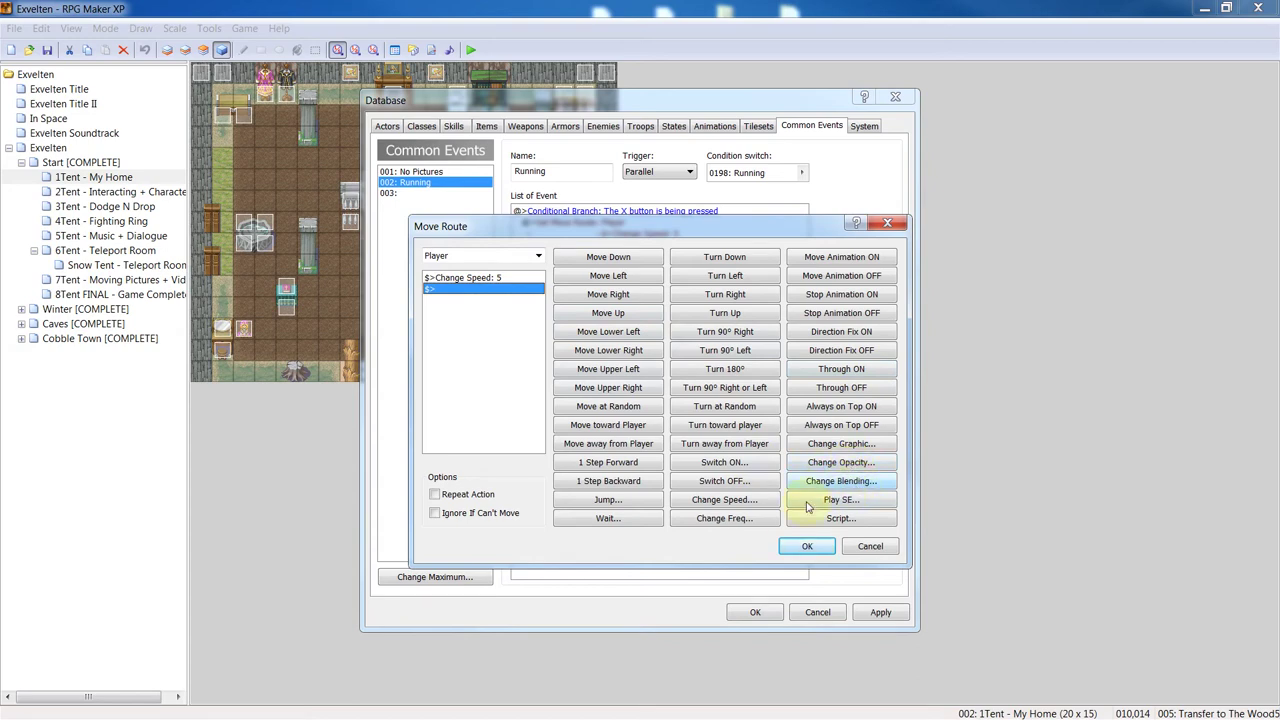
click(722, 501)
click(705, 511)
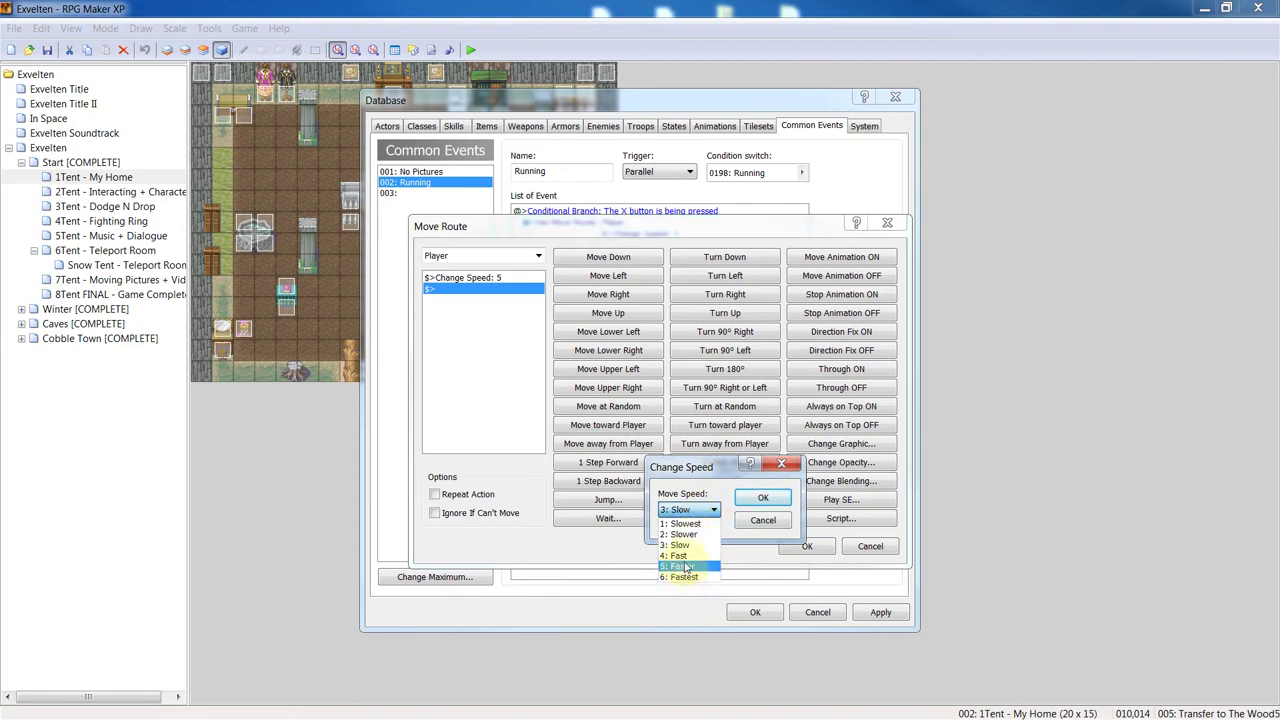
click(783, 465)
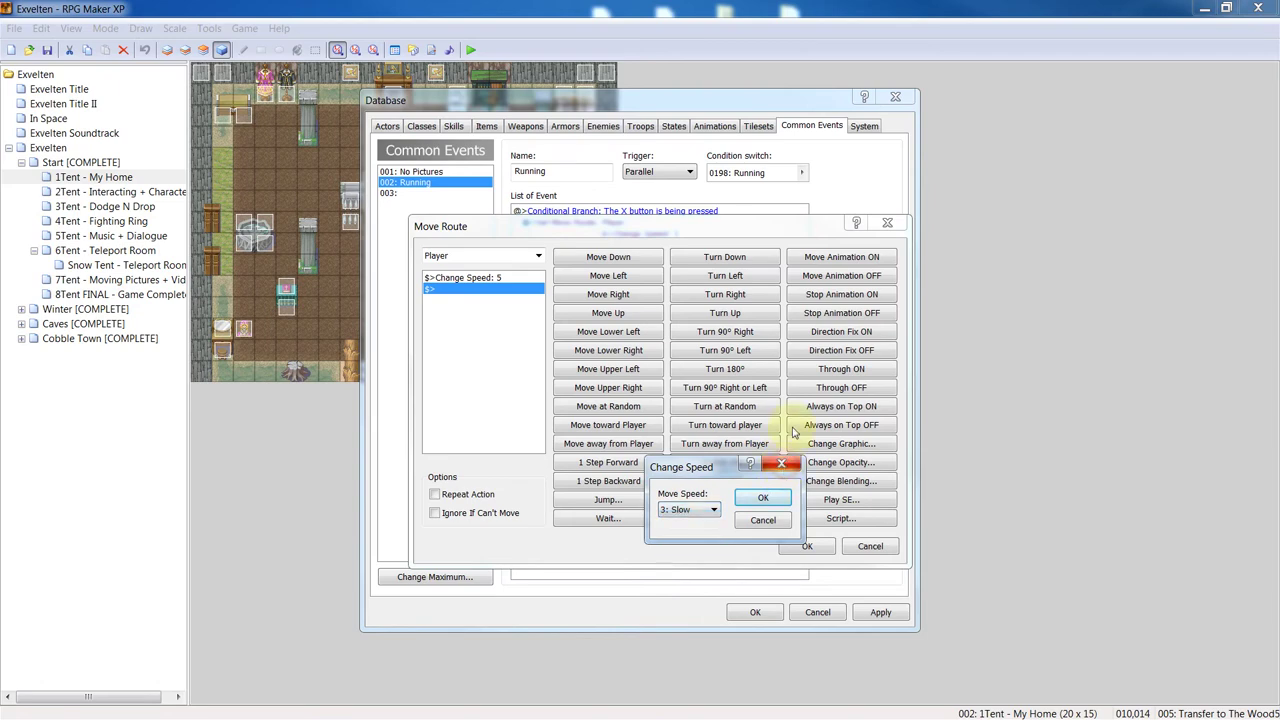
click(783, 465)
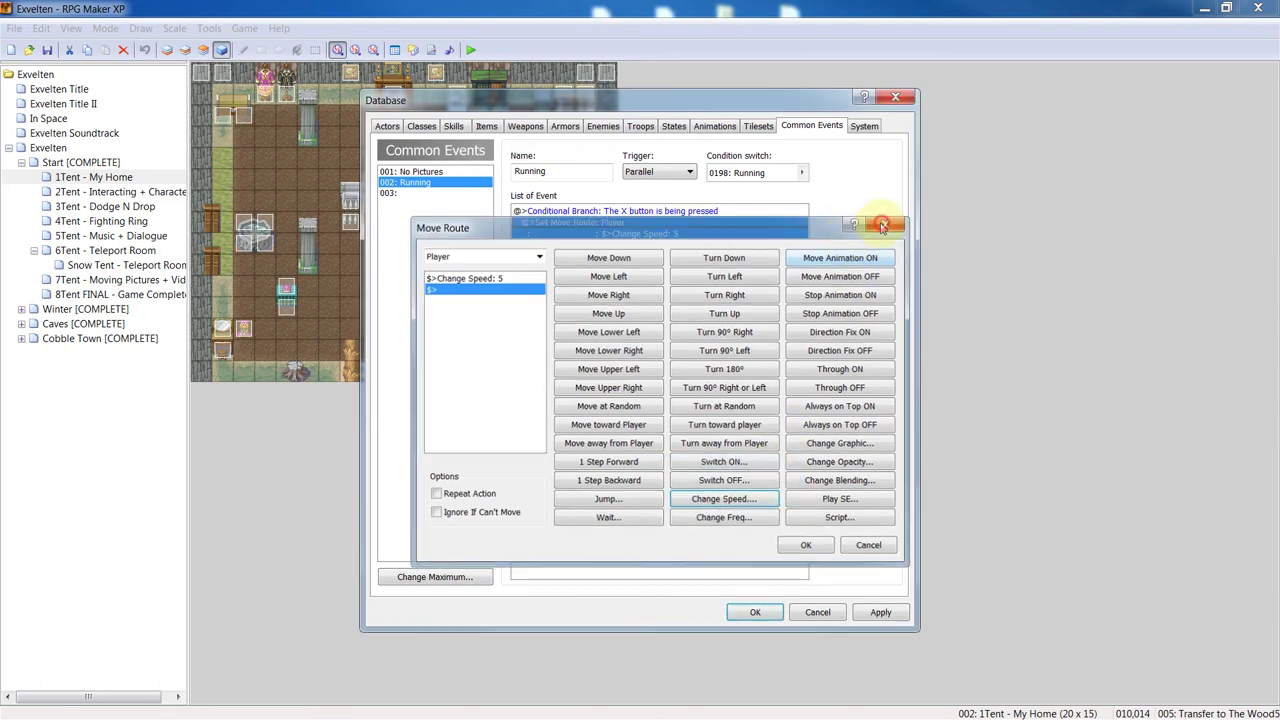
click(807, 546)
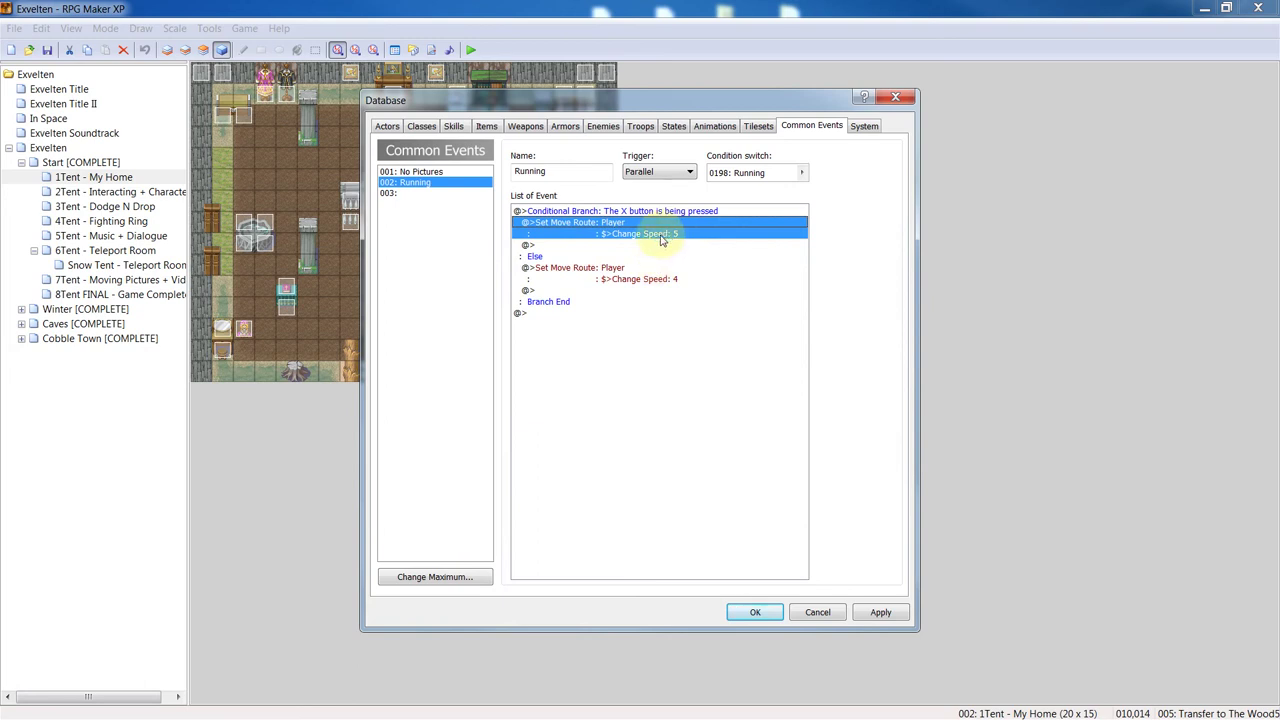
click(660, 278)
click(643, 233)
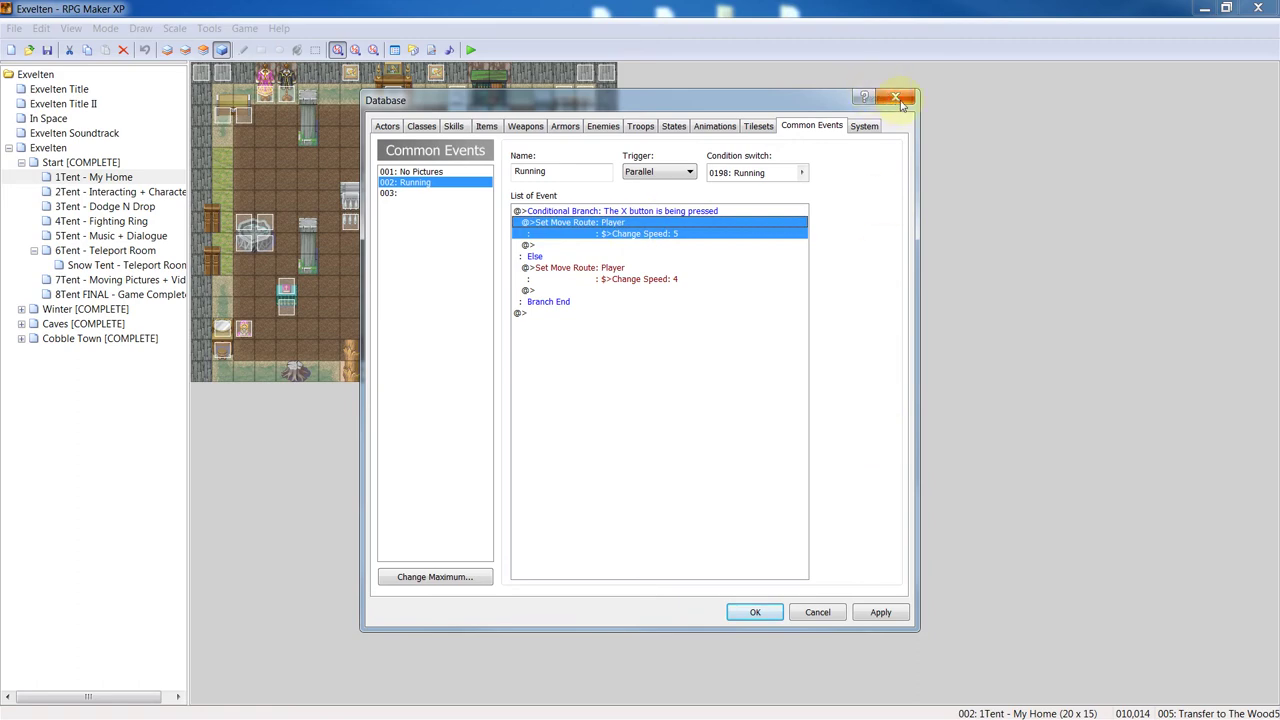
Close the database without applying the changes and start a playtest of the game
click(897, 100)
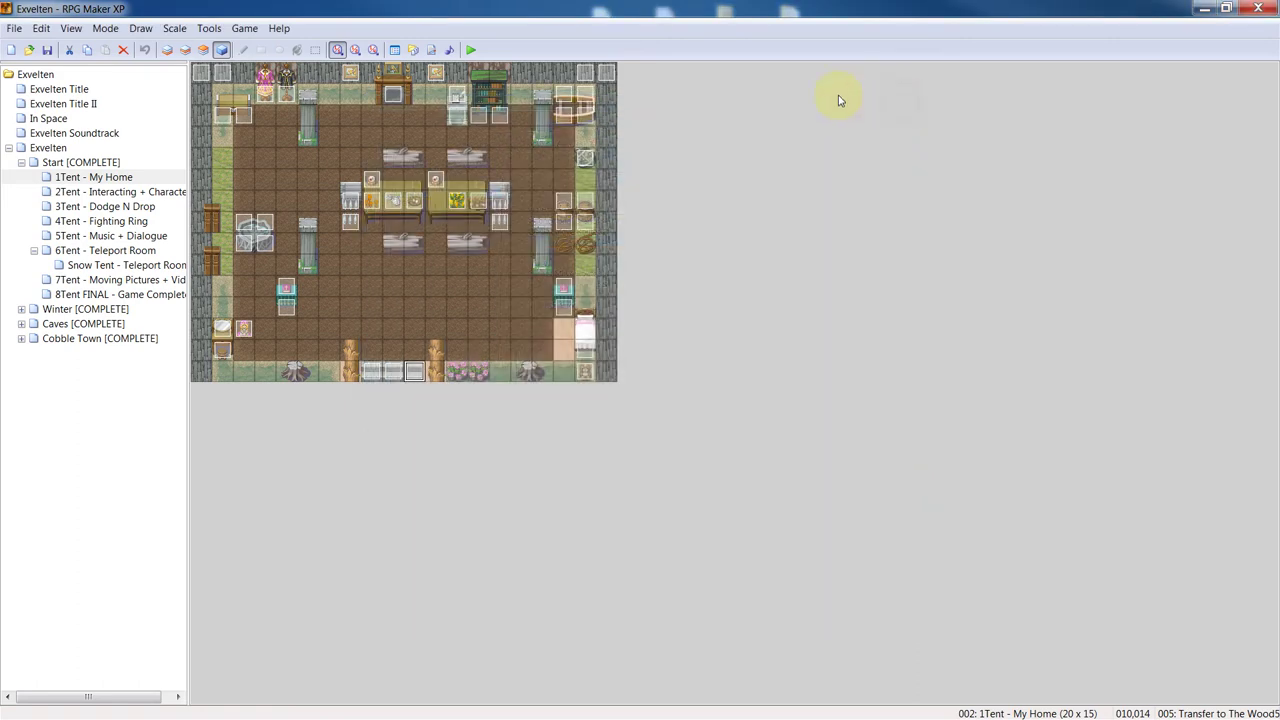
click(471, 50)
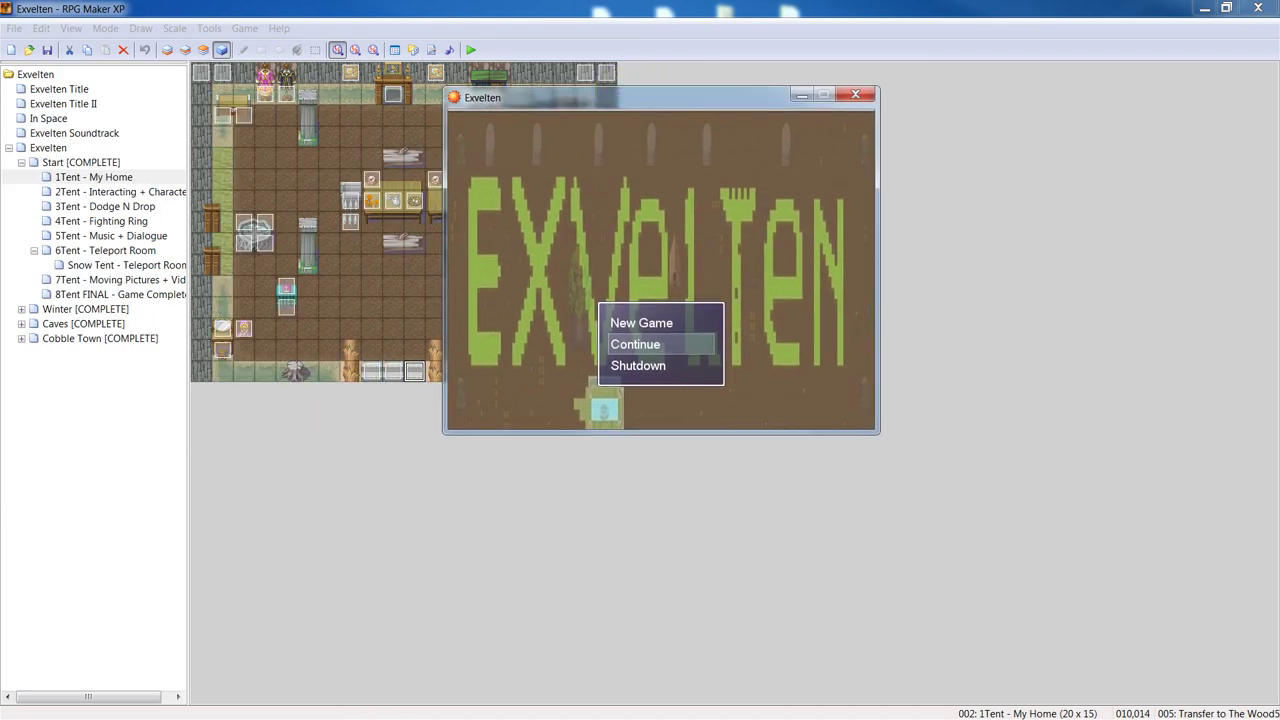
Continue the game from the File1 save and try out the player's movement on the grass near the tent
key(Return)
key(Return)
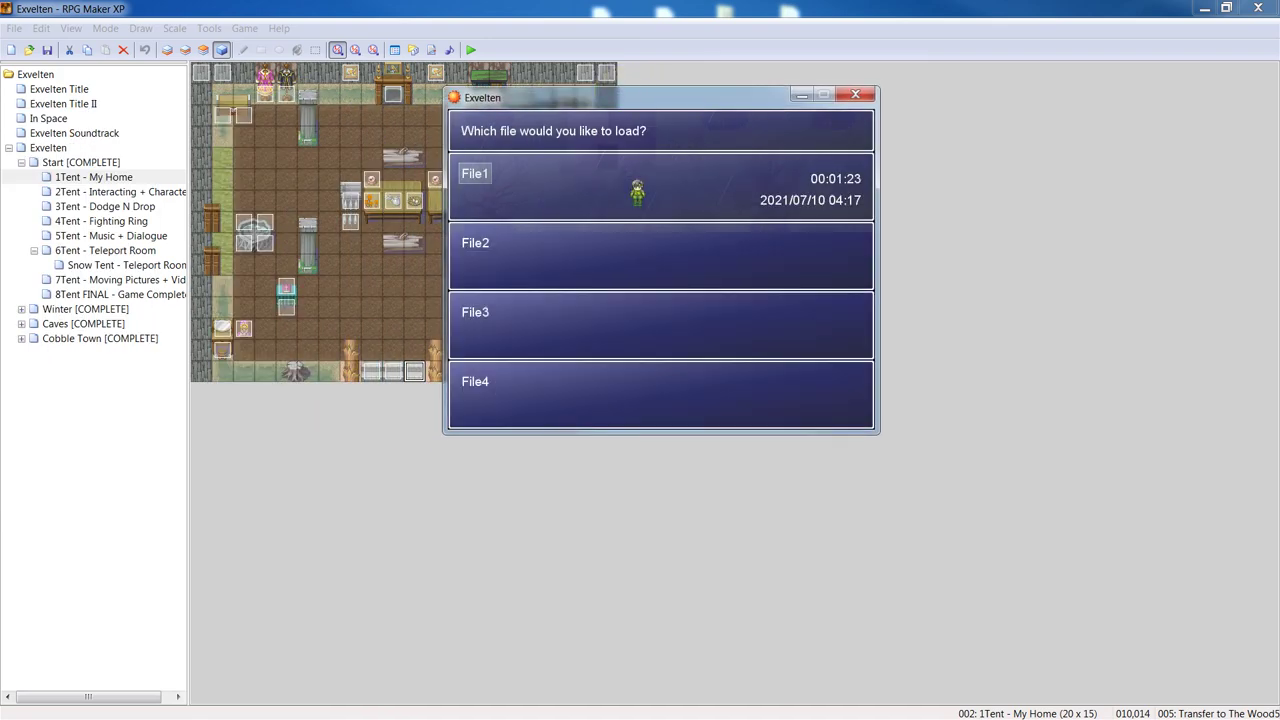
key(Left)
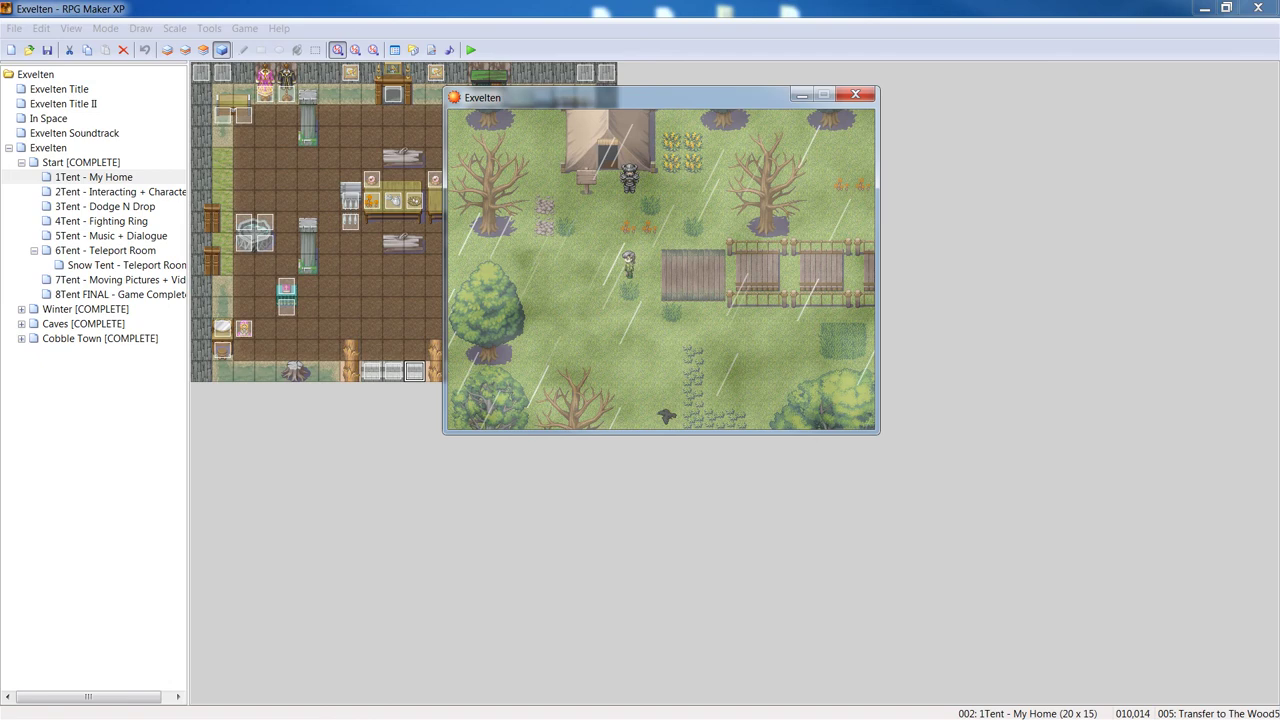
key(Right)
key(Up)
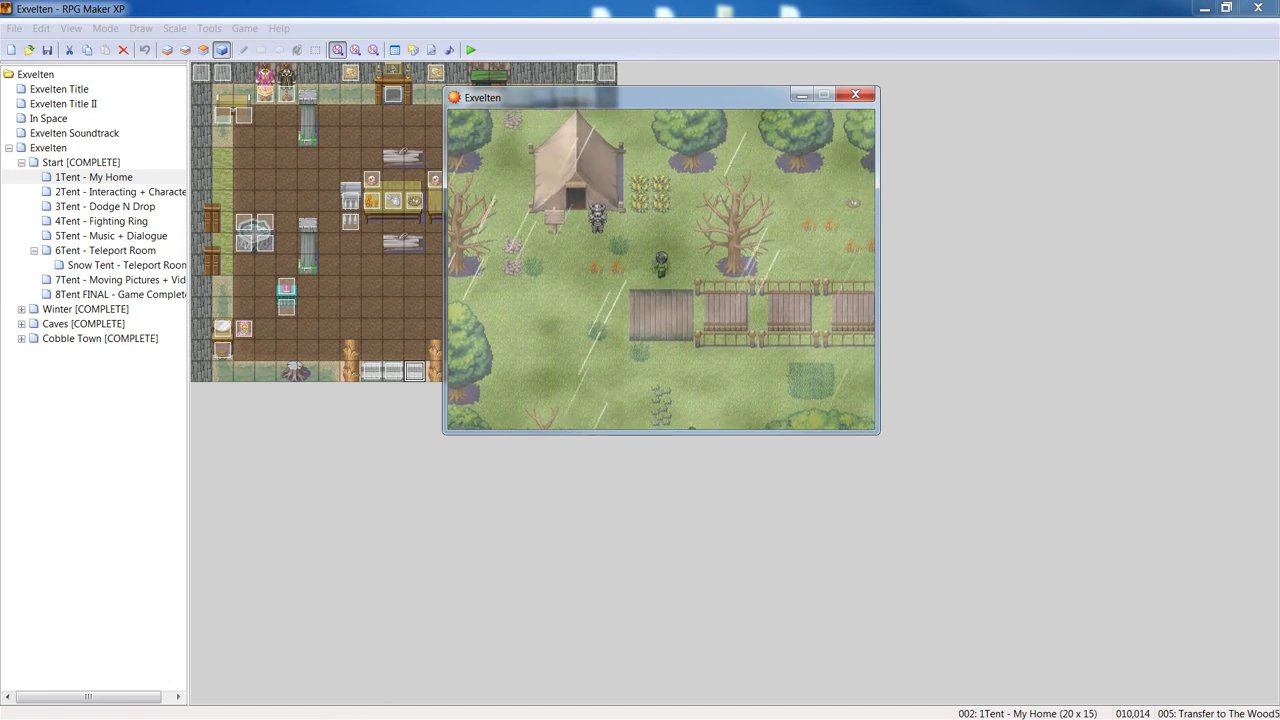
Test the player's running by moving southeast across the grass and onto the wooden walkway by the second tent
key(Down)
key(Right)
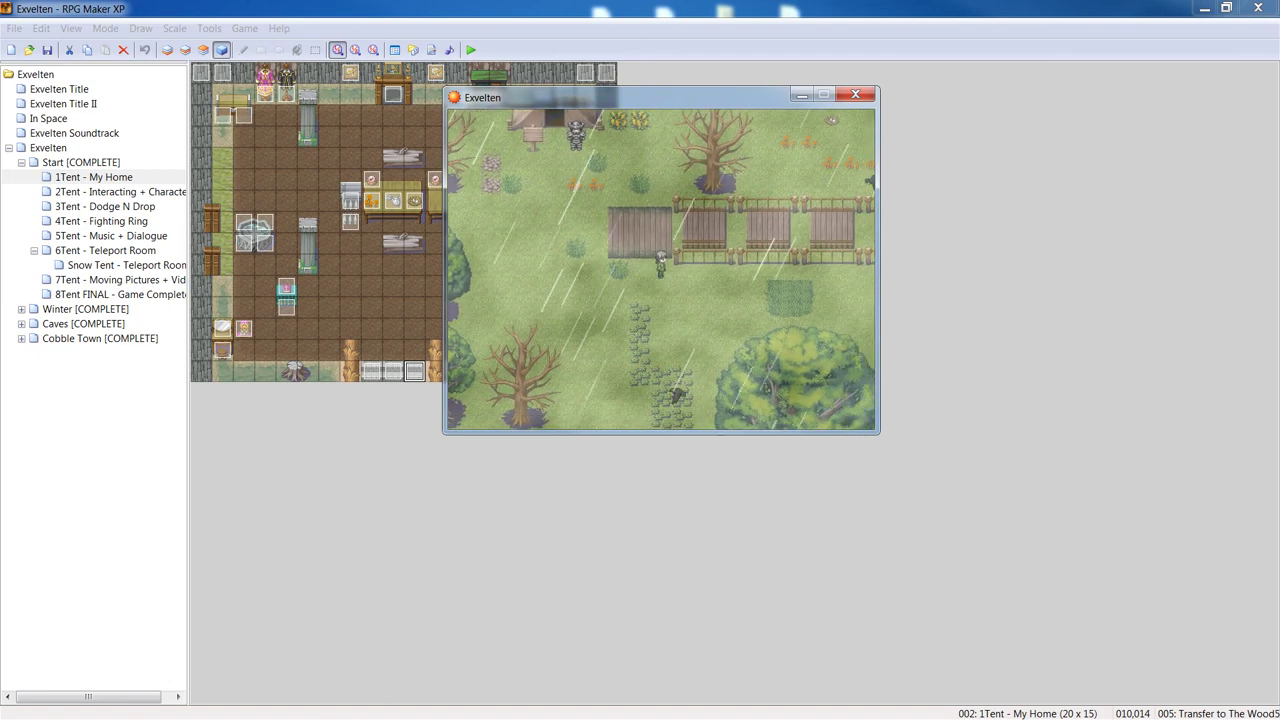
key(Down)
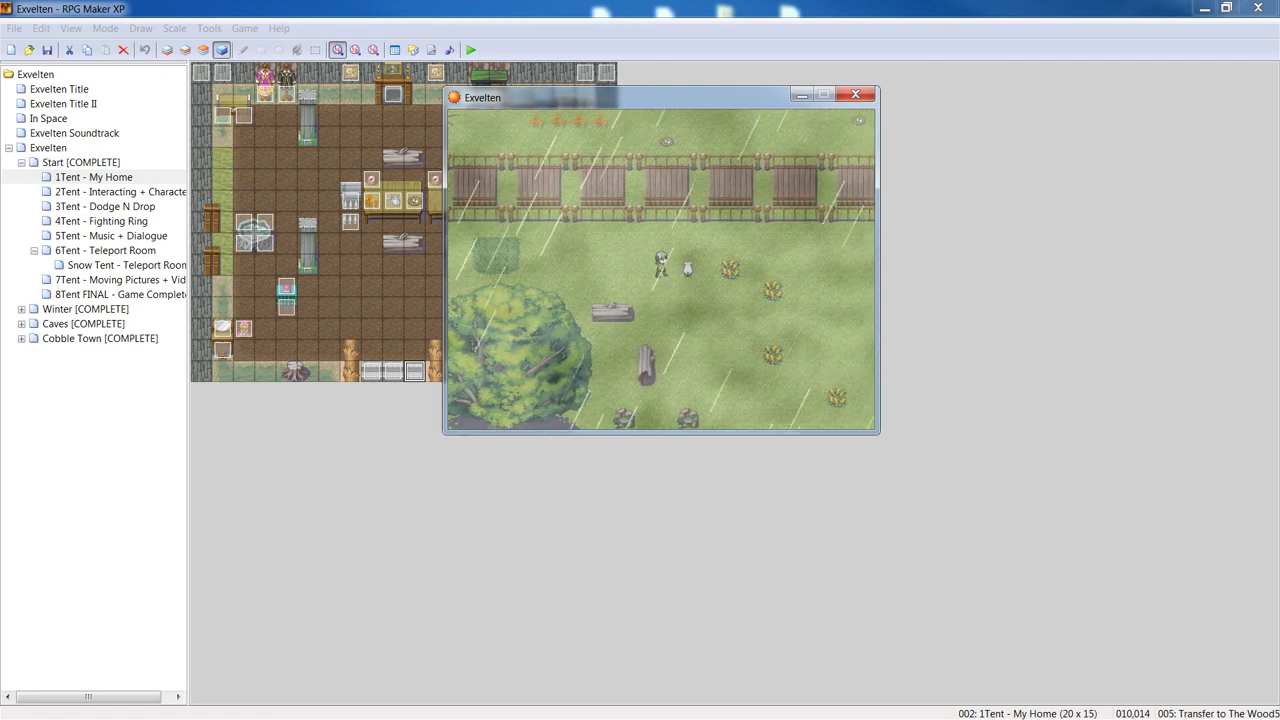
key(Right)
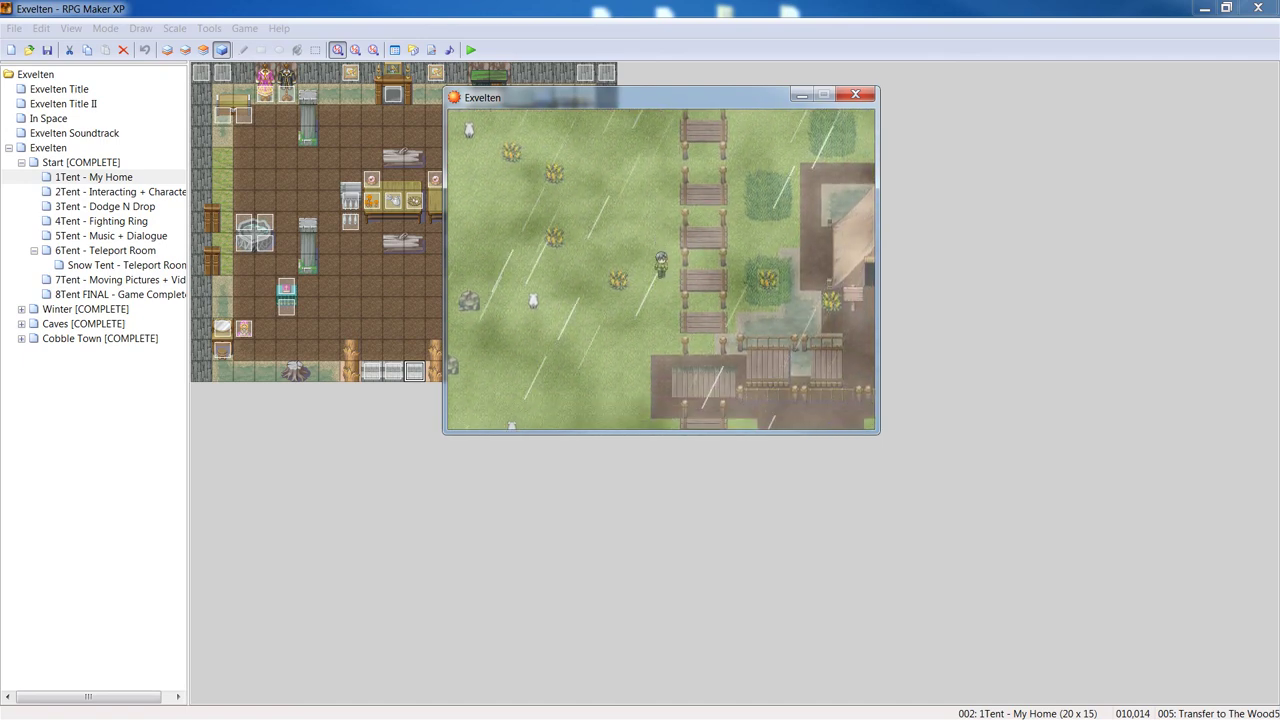
key(Down)
key(Right)
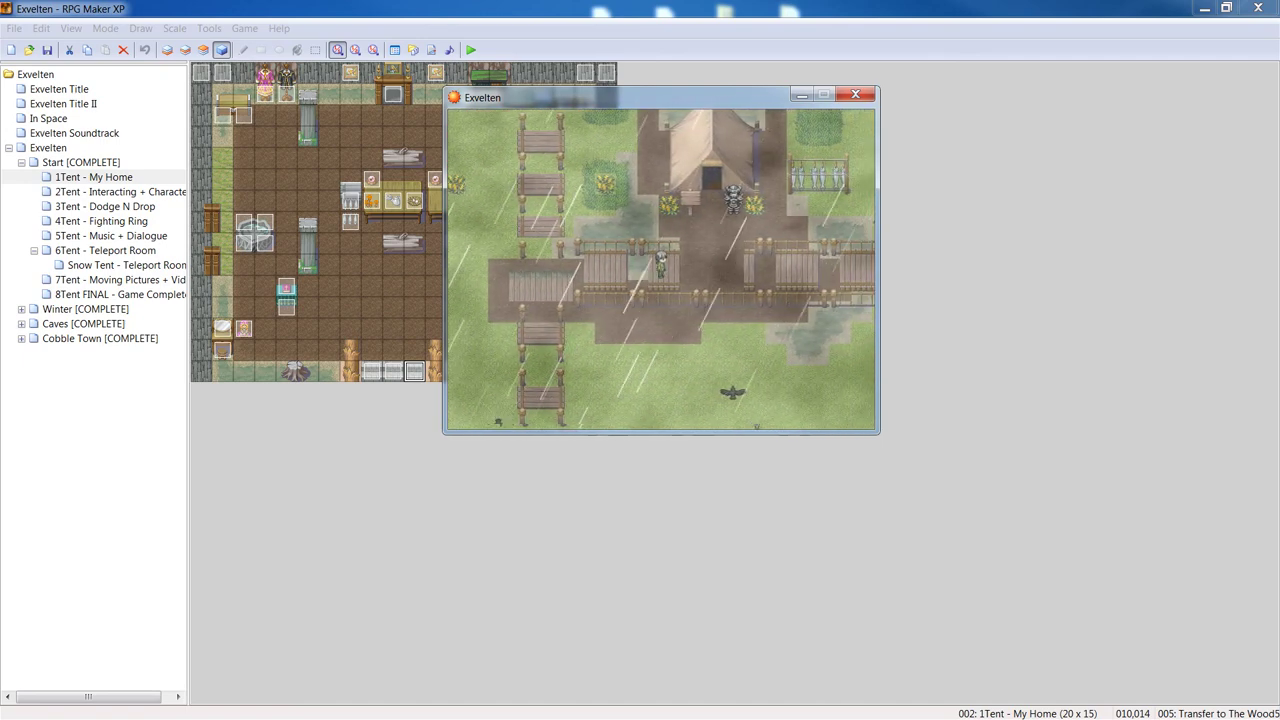
Run the player farther east along the fenced wooden walkway and end the playtest
key(Right)
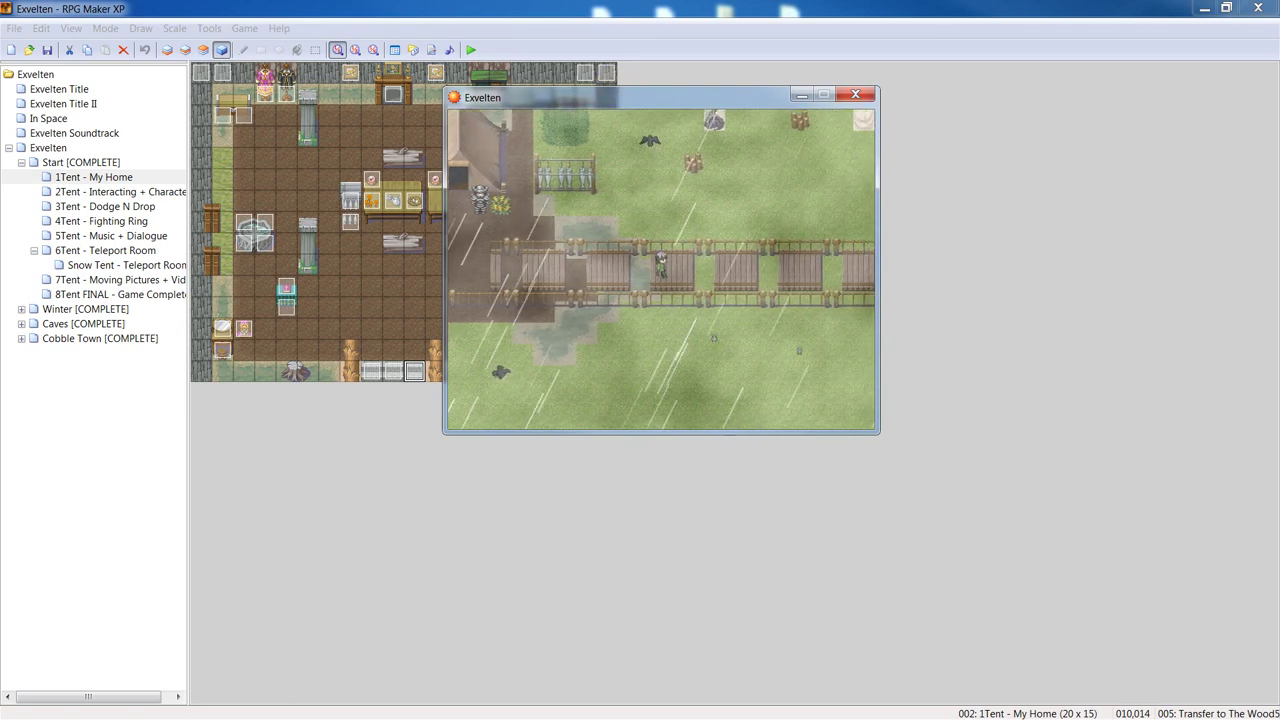
key(Right)
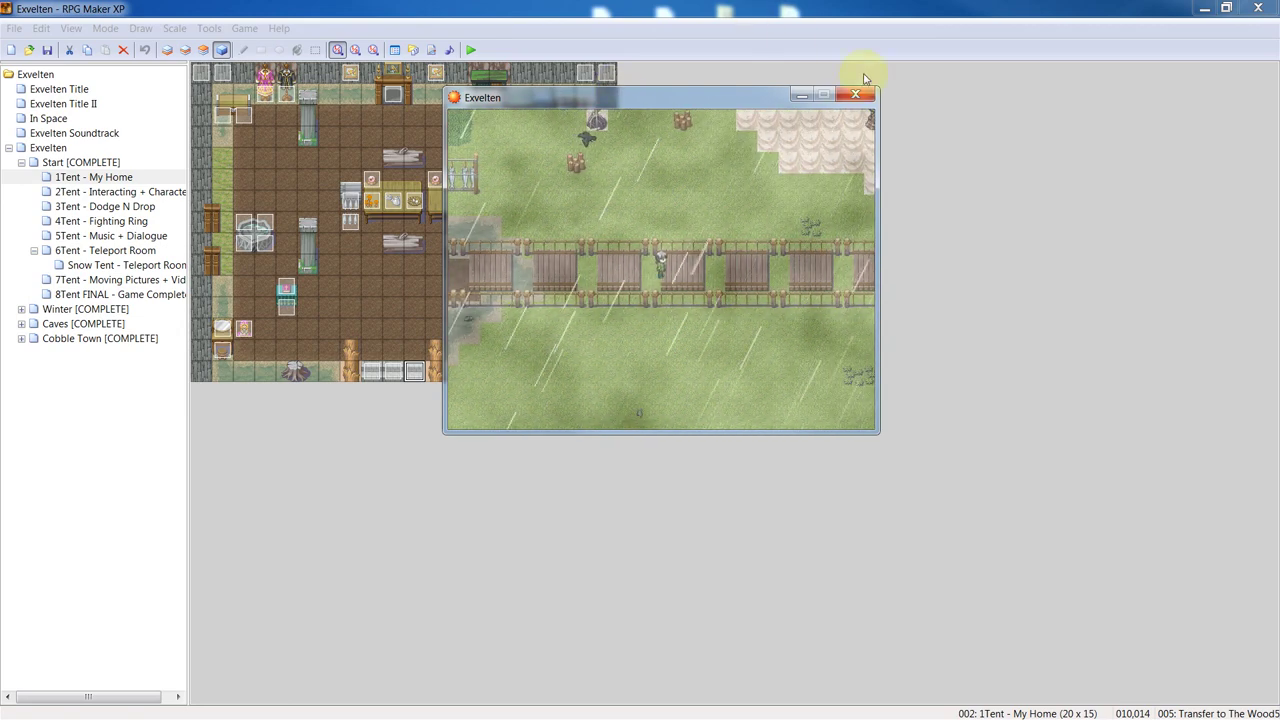
click(855, 94)
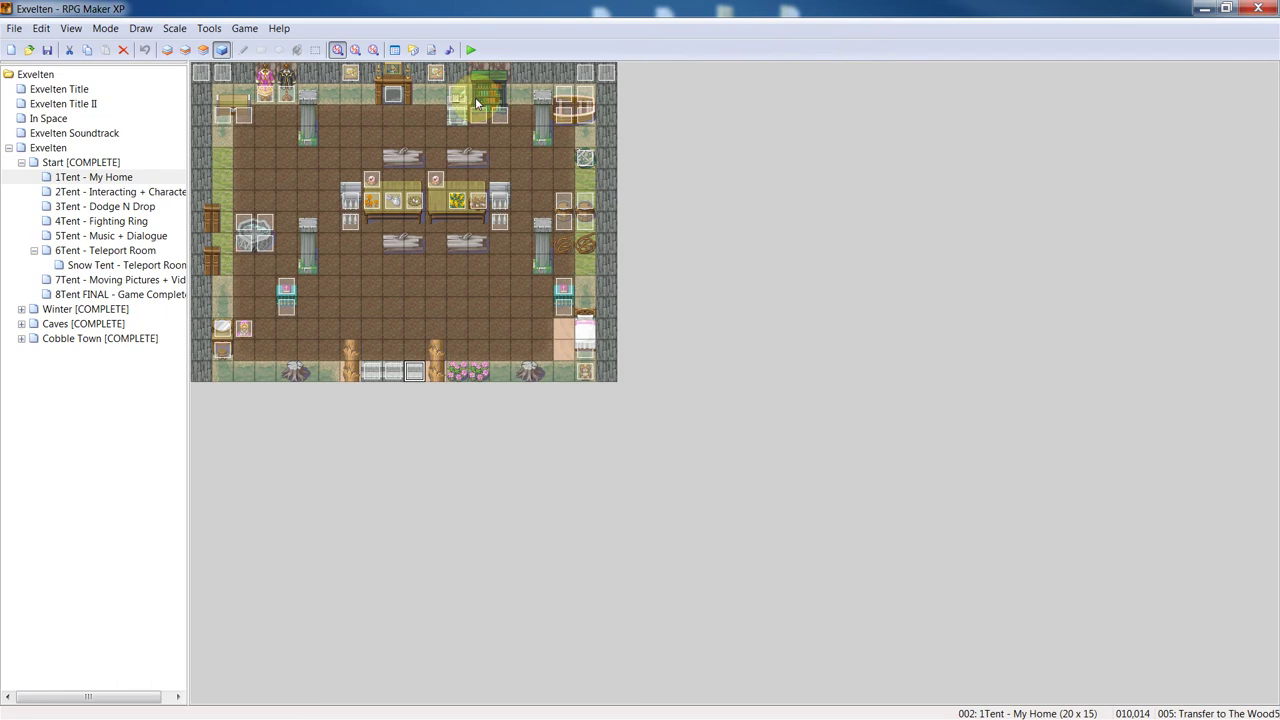